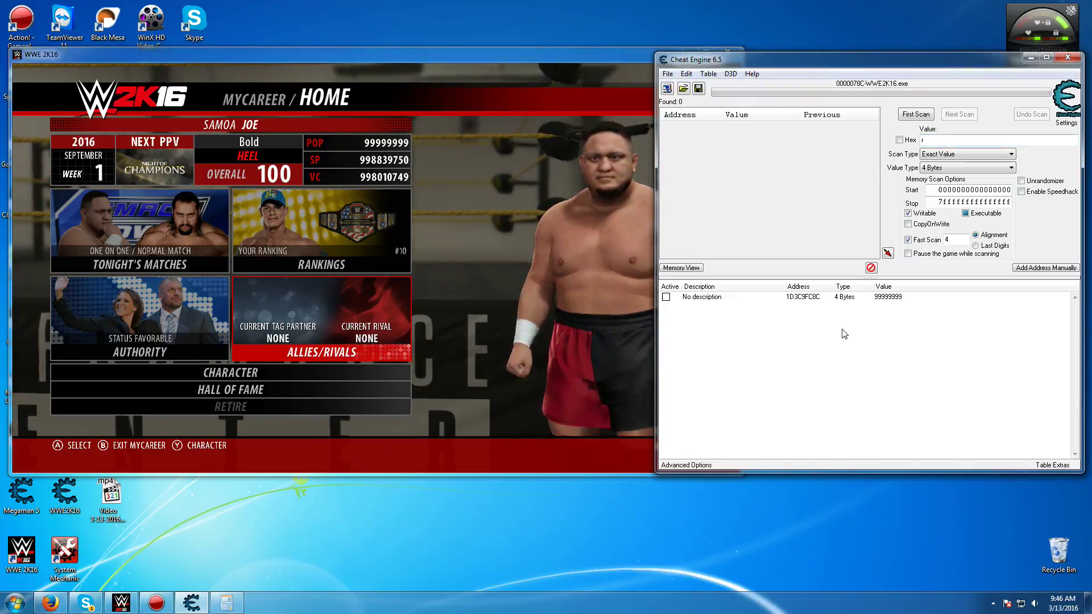
- Run a first scan of the WWE2K16.exe process for the exact 4-byte POP value 99999999
{"action": "left_click_drag", "start_coordinate": [793, 67], "coordinate": [820, 58]}
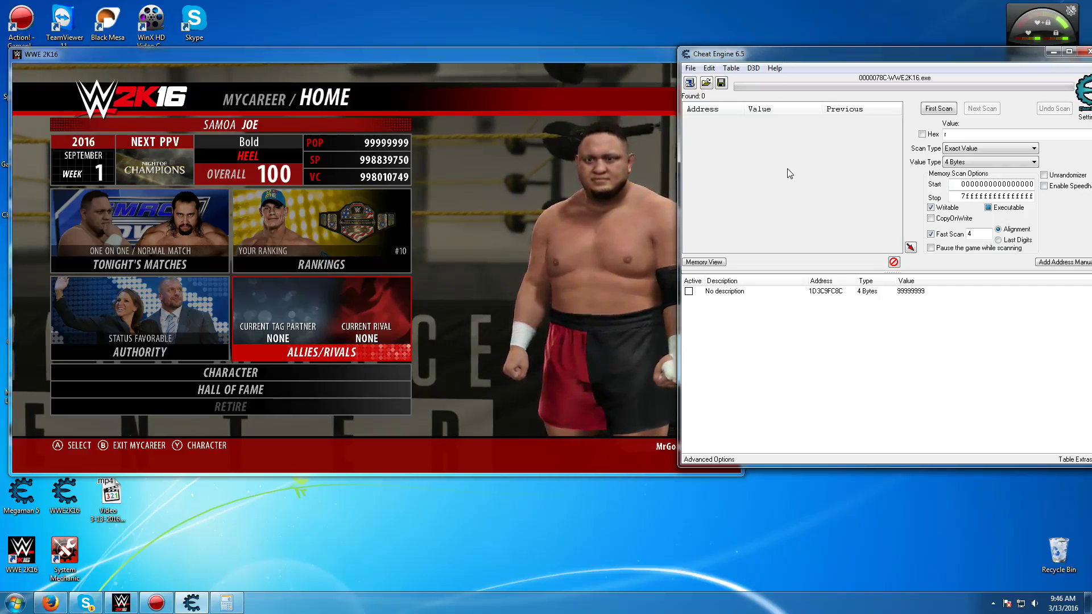
{"action": "left_click", "coordinate": [949, 134]}
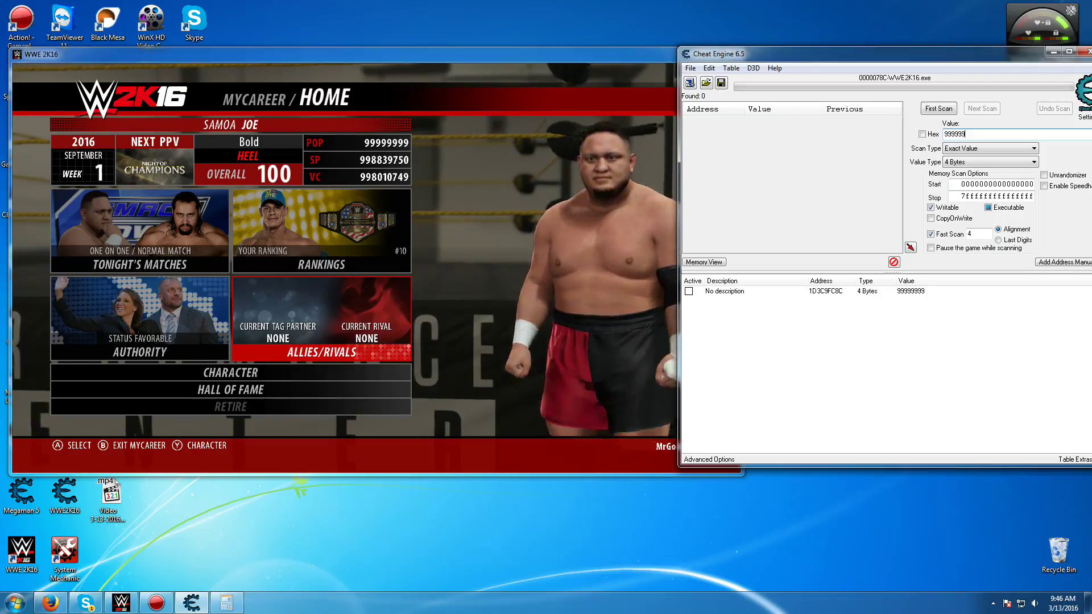
{"action": "left_click", "coordinate": [937, 108]}
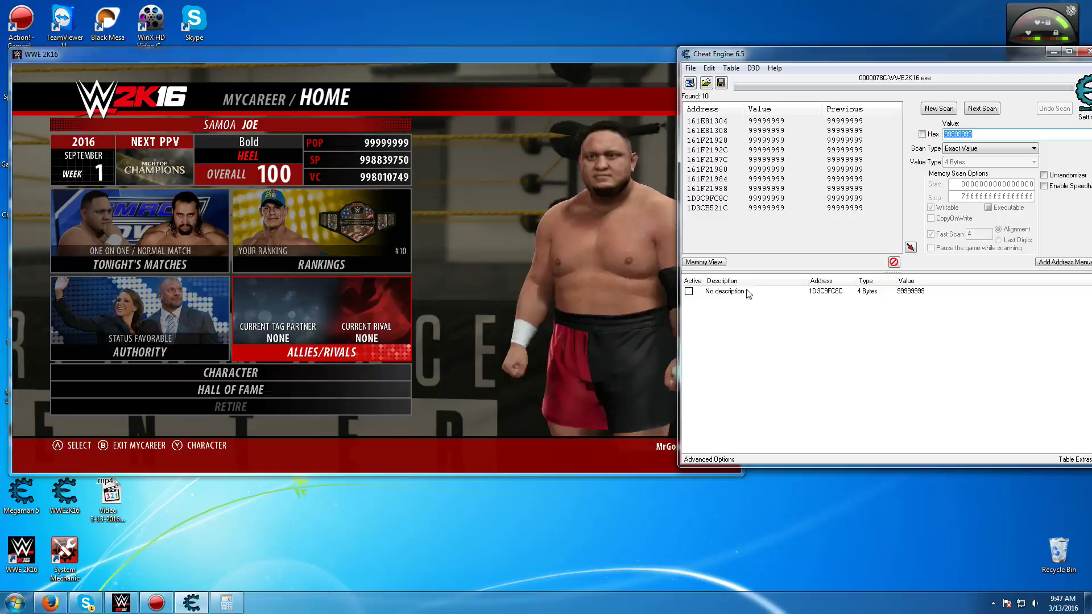
- Match the saved record to scan result 1D3C9FC8C and browse that record's memory region
{"action": "left_click", "coordinate": [702, 198]}
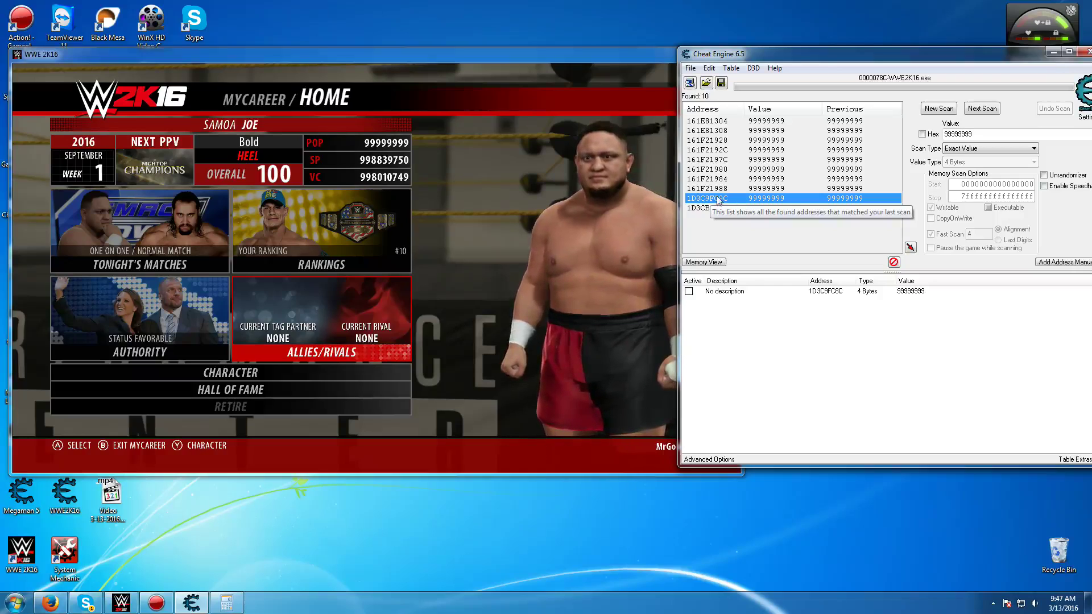
{"action": "left_click", "coordinate": [824, 293]}
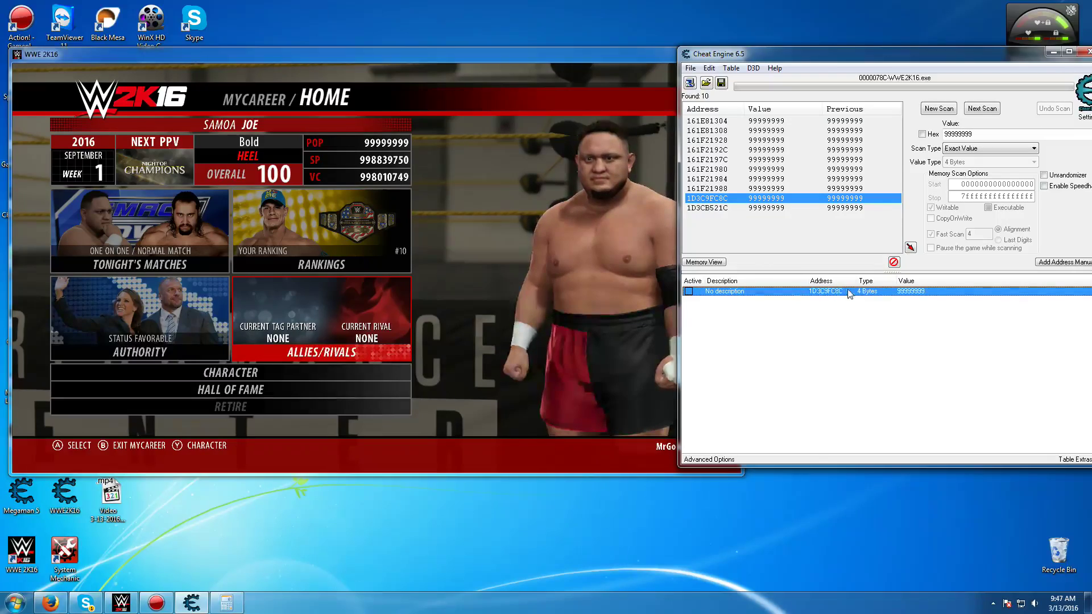
{"action": "left_click", "coordinate": [829, 305]}
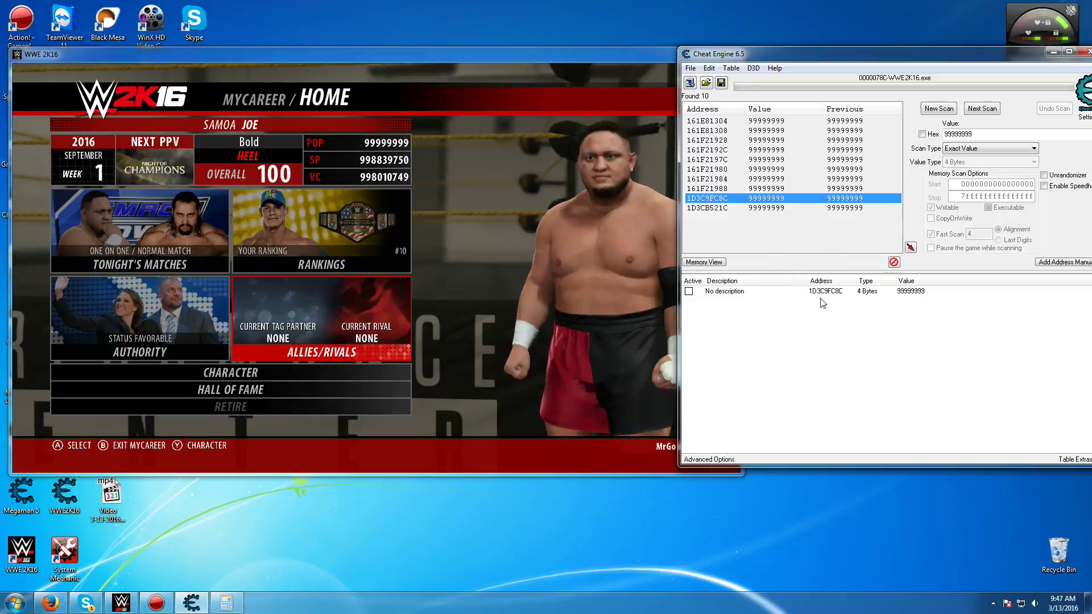
{"action": "right_click", "coordinate": [829, 294]}
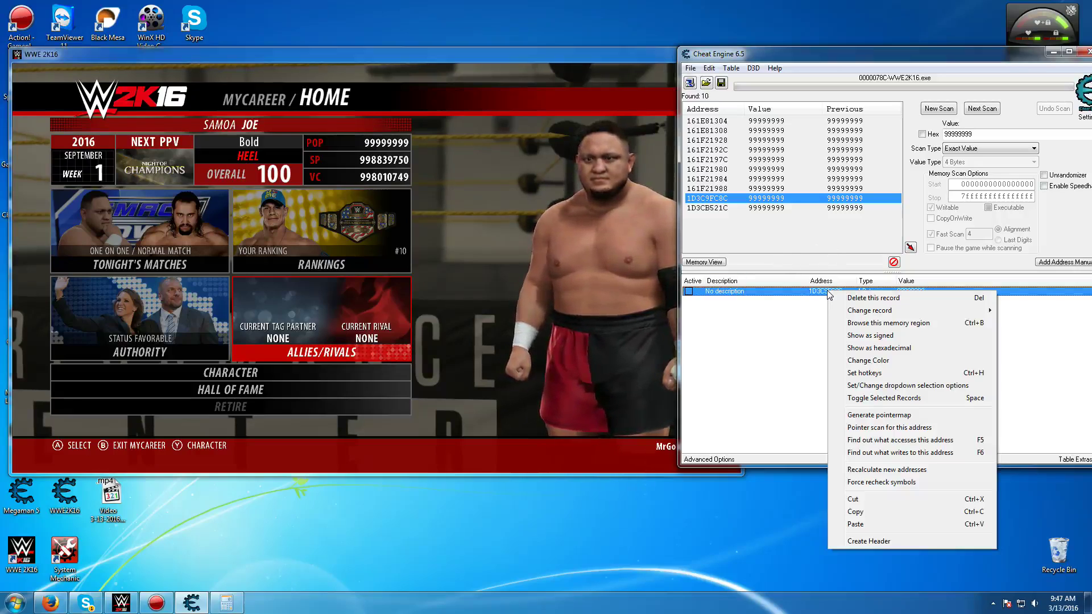
{"action": "left_click", "coordinate": [877, 323]}
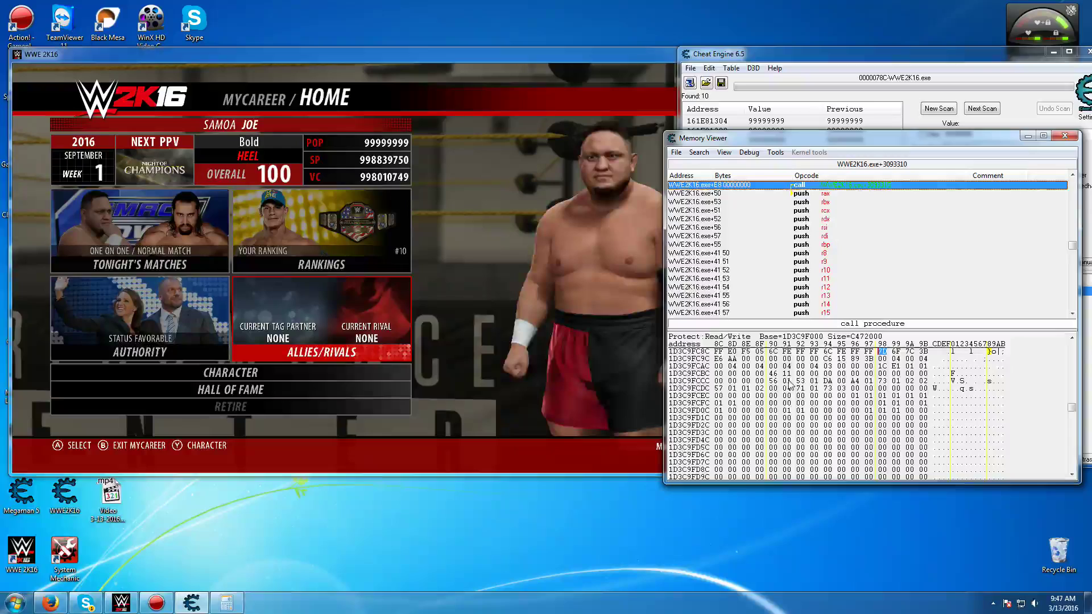
- Switch to Calculator and convert the game's SP amount, decimal 998839750, to hexadecimal
{"action": "left_click", "coordinate": [229, 604]}
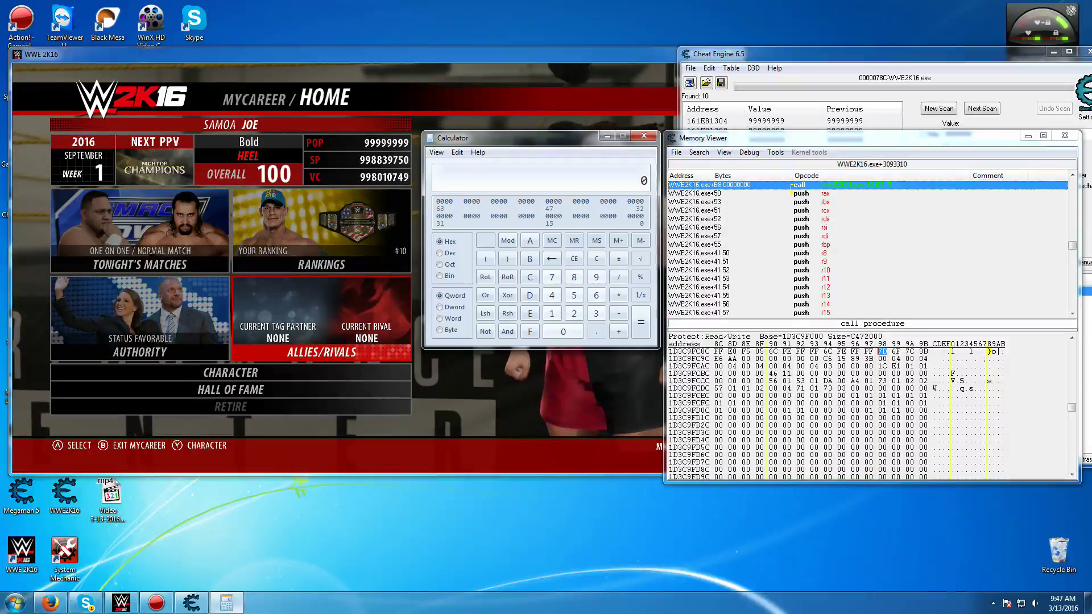
{"action": "left_click", "coordinate": [440, 254]}
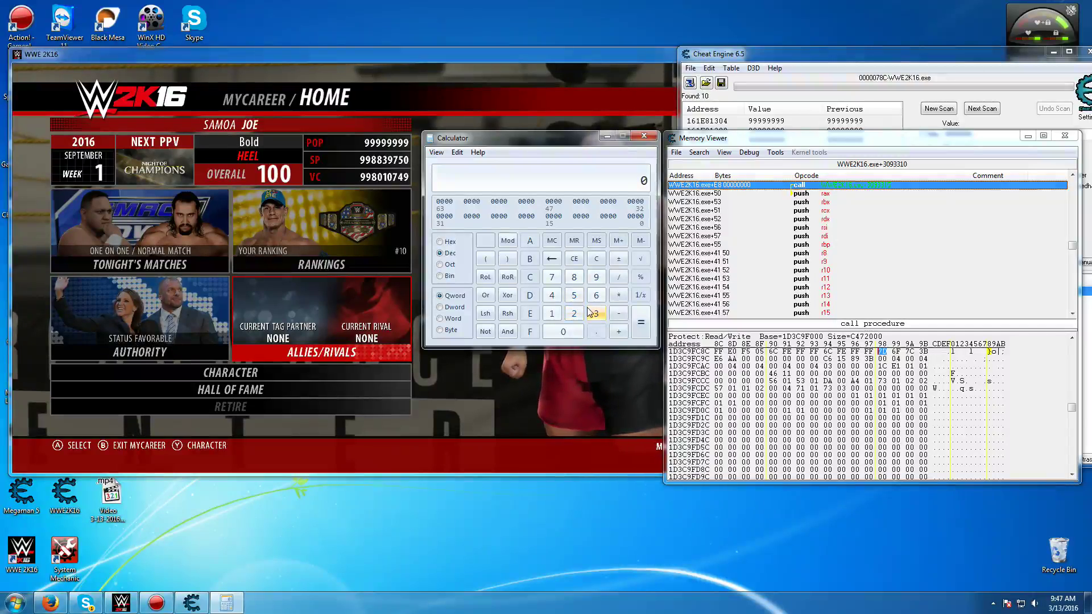
{"action": "left_click", "coordinate": [595, 279]}
{"action": "left_click", "coordinate": [595, 280]}
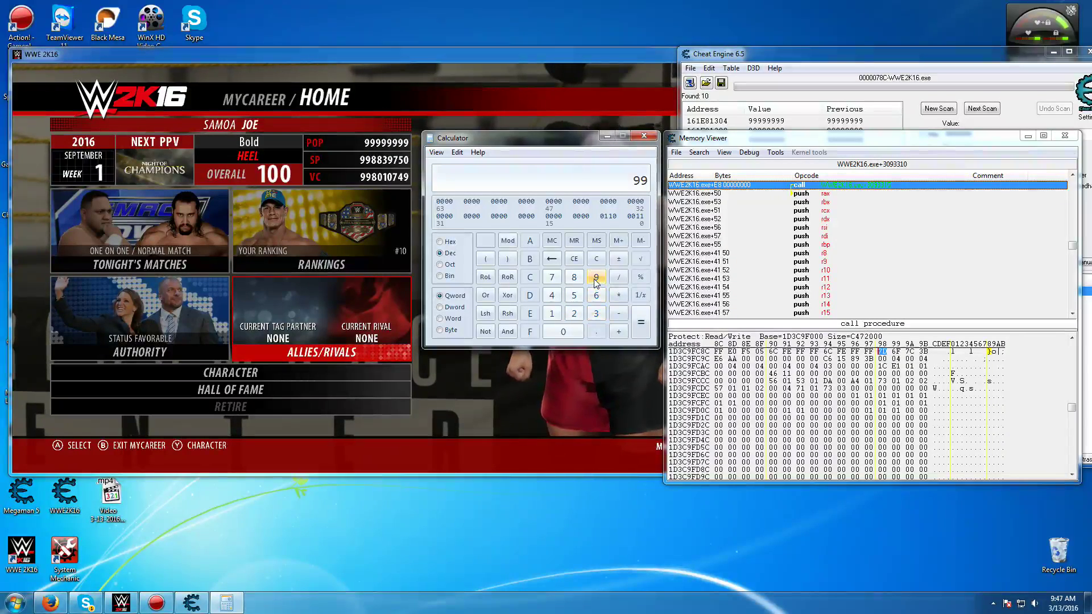
{"action": "left_click", "coordinate": [572, 278]}
{"action": "left_click", "coordinate": [572, 278]}
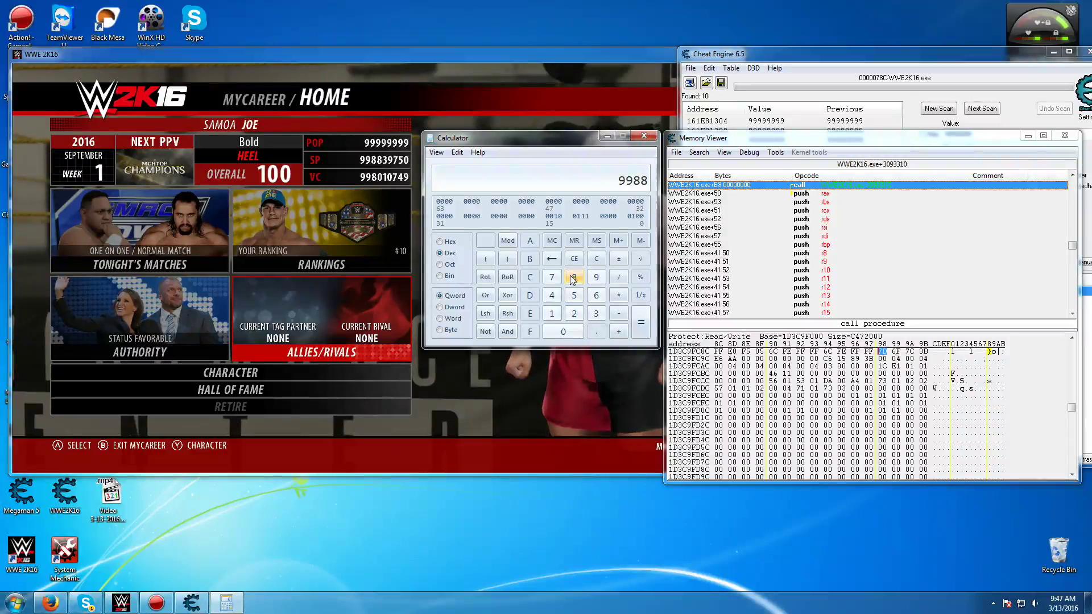
{"action": "left_click", "coordinate": [596, 313]}
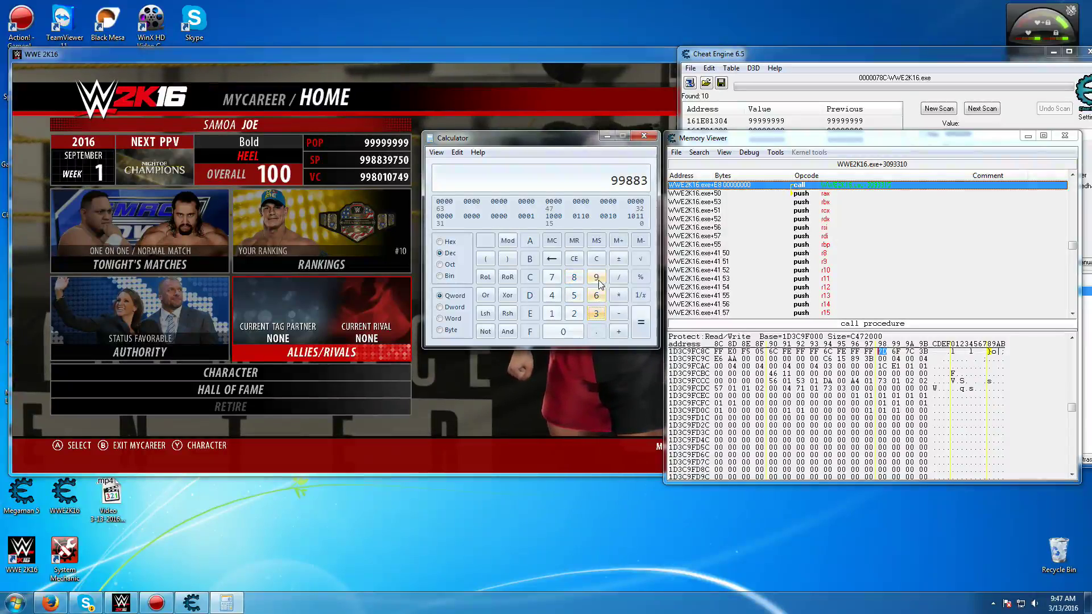
{"action": "left_click", "coordinate": [597, 277]}
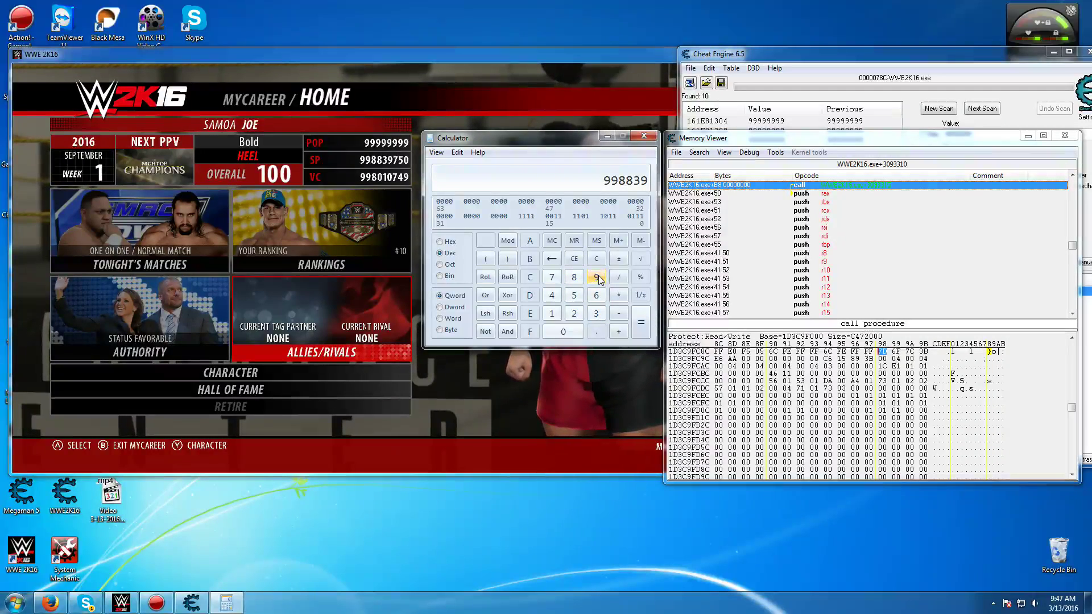
{"action": "left_click", "coordinate": [551, 278]}
{"action": "left_click", "coordinate": [574, 295]}
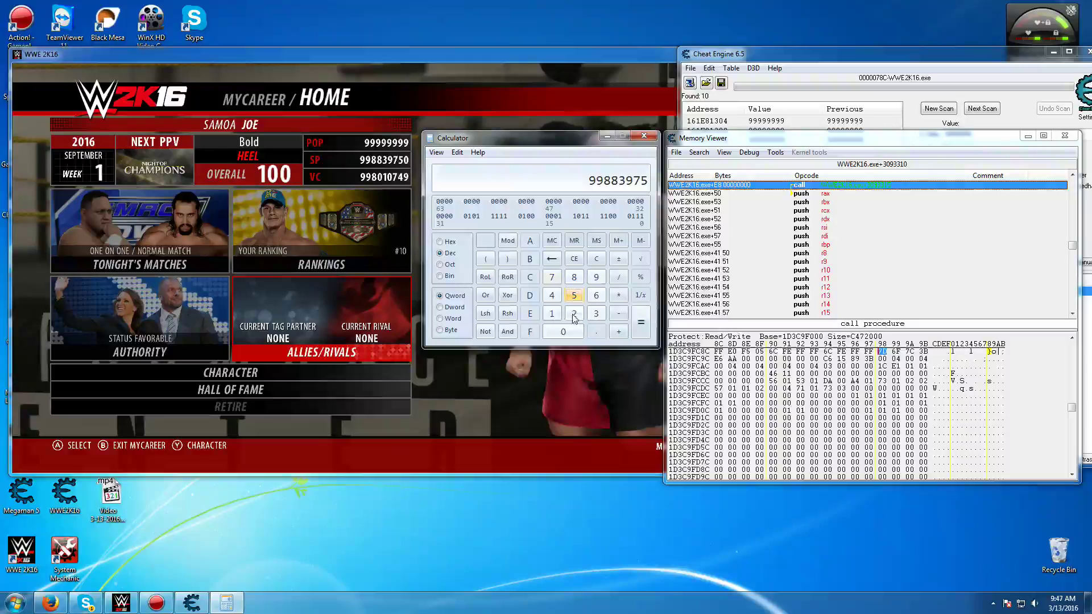
{"action": "left_click", "coordinate": [566, 332]}
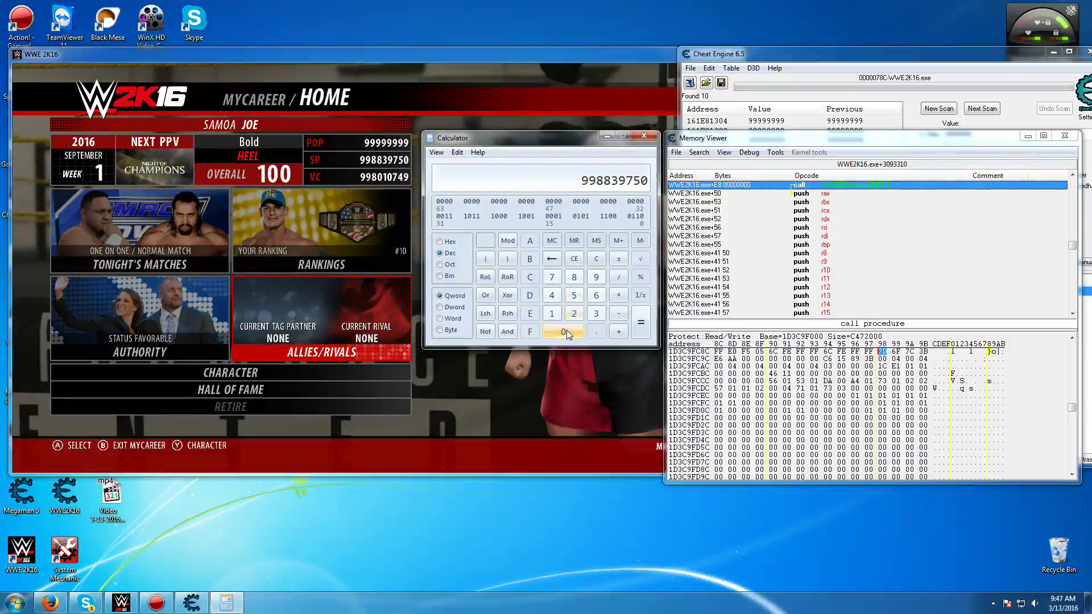
{"action": "left_click", "coordinate": [440, 242]}
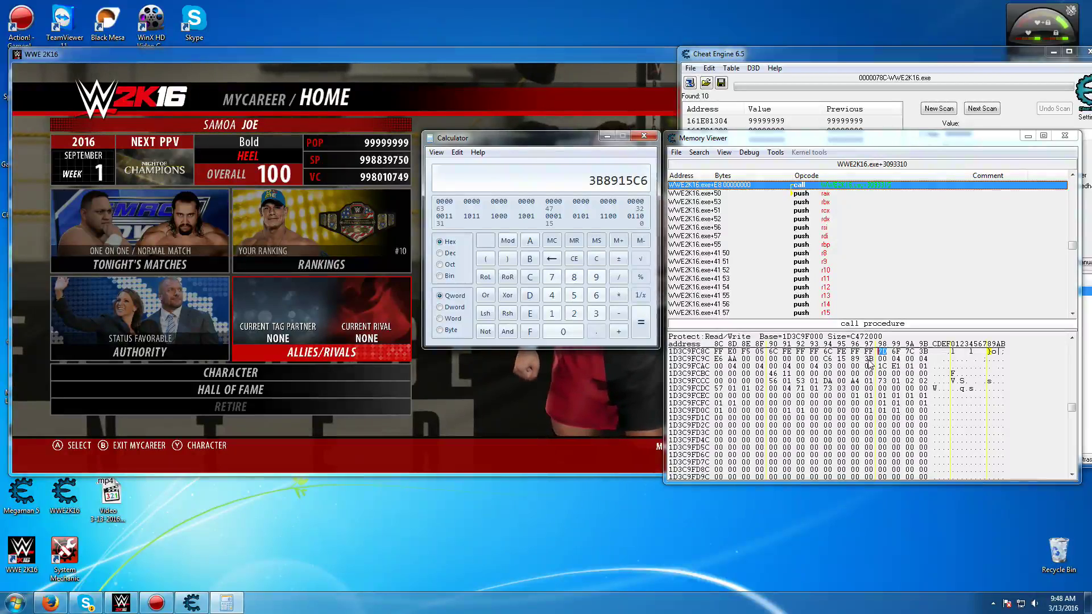
- Add the address of the C6 byte that starts the SP value, 1D3C9FCA4, to the address list as type 4 Bytes
{"action": "left_click", "coordinate": [827, 359]}
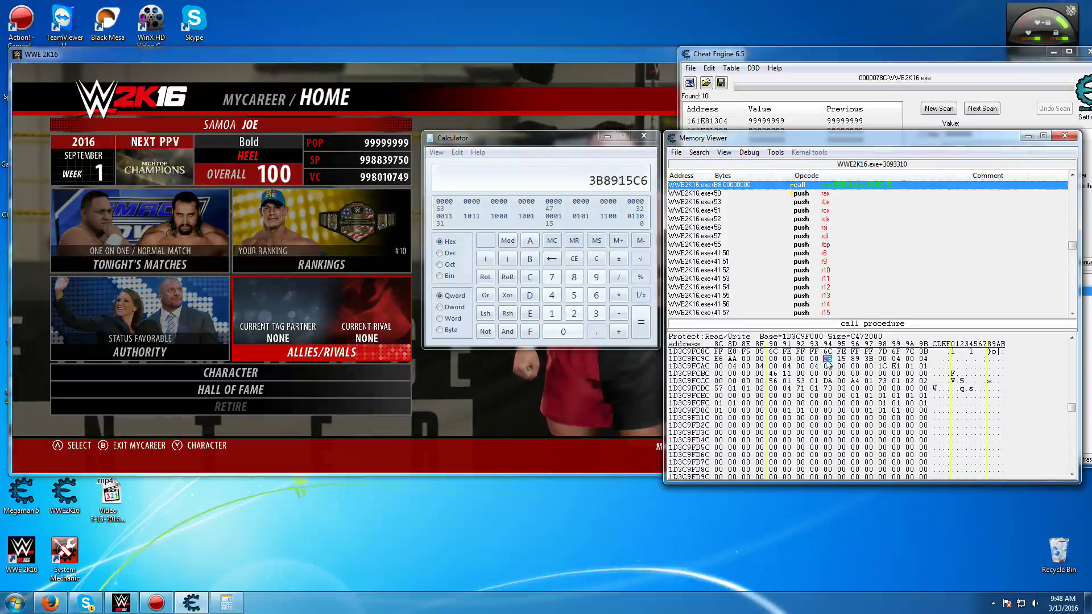
{"action": "right_click", "coordinate": [827, 364]}
{"action": "key", "text": "Escape"}
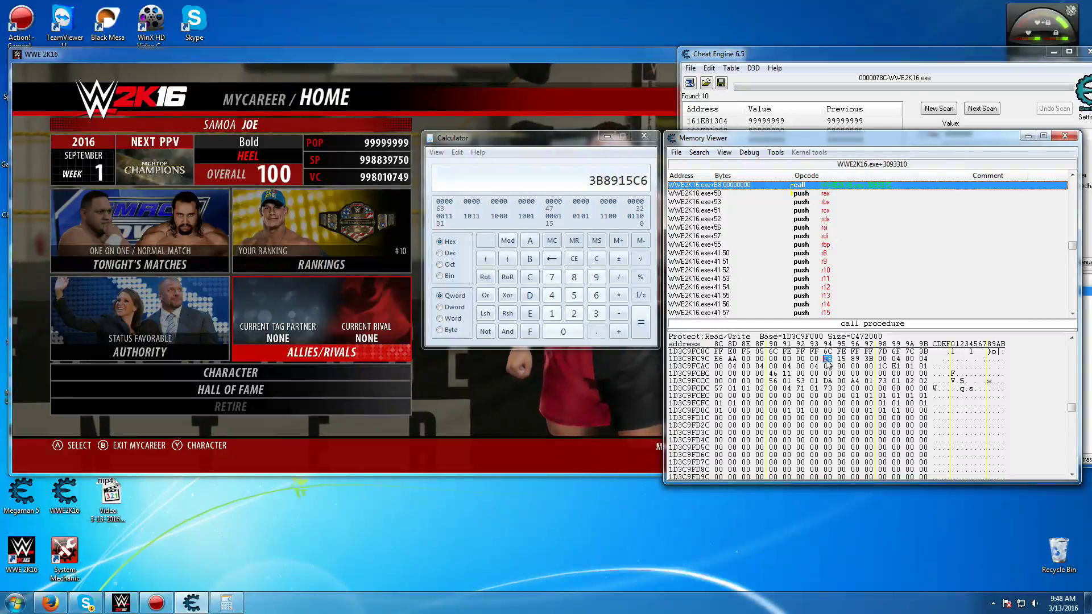
{"action": "right_click", "coordinate": [827, 364]}
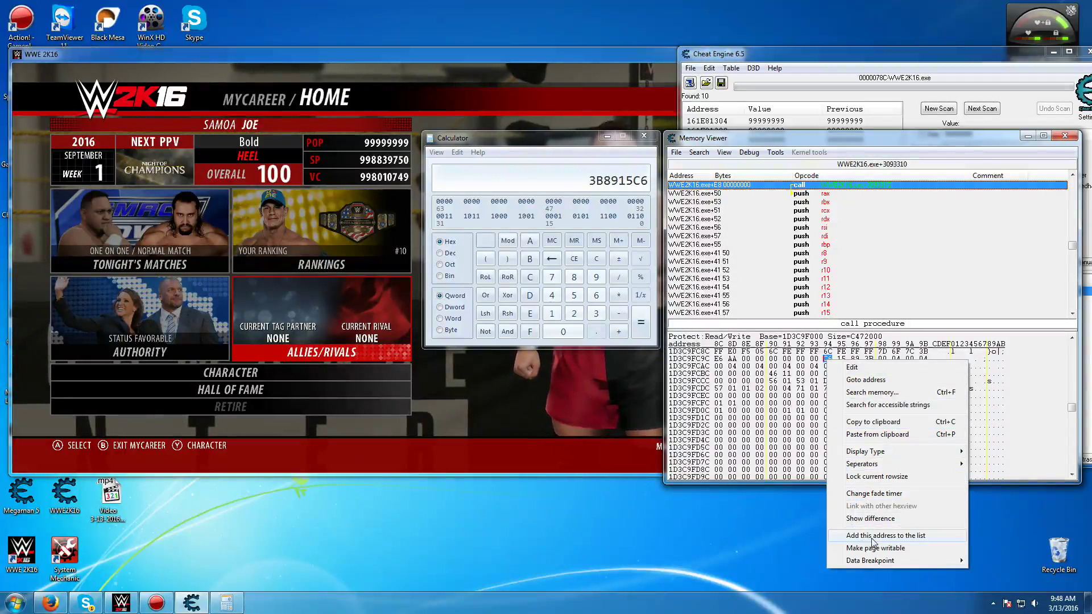
{"action": "left_click", "coordinate": [912, 536]}
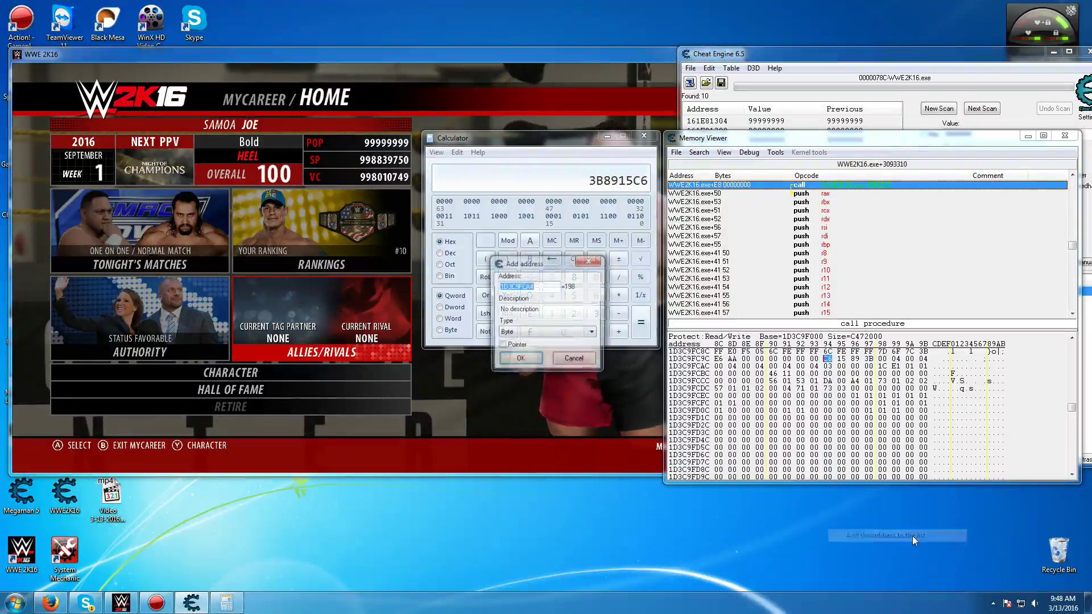
{"action": "left_click", "coordinate": [507, 335]}
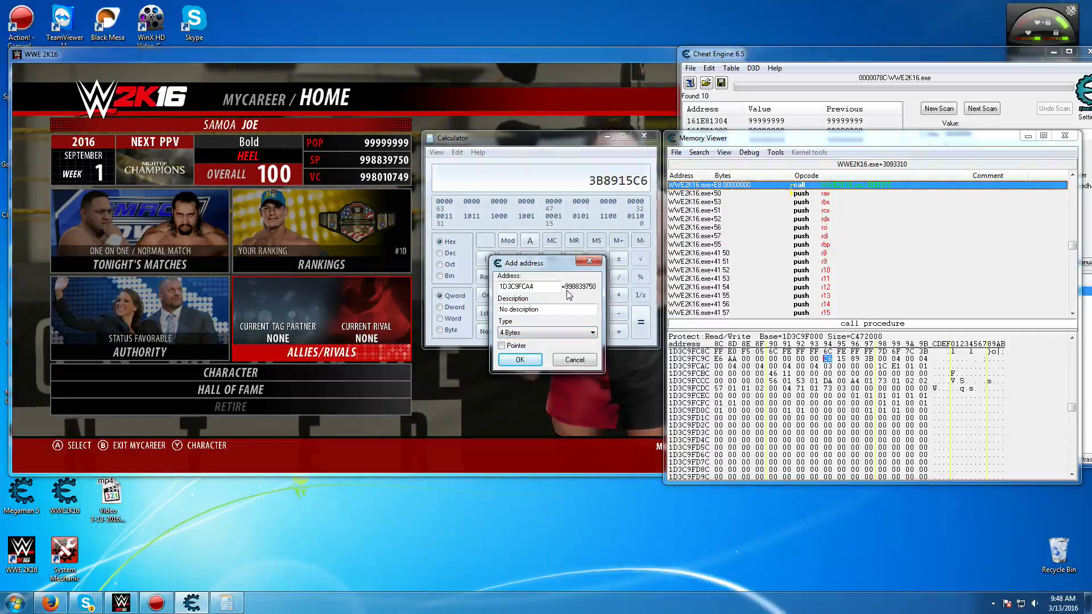
{"action": "left_click", "coordinate": [519, 360]}
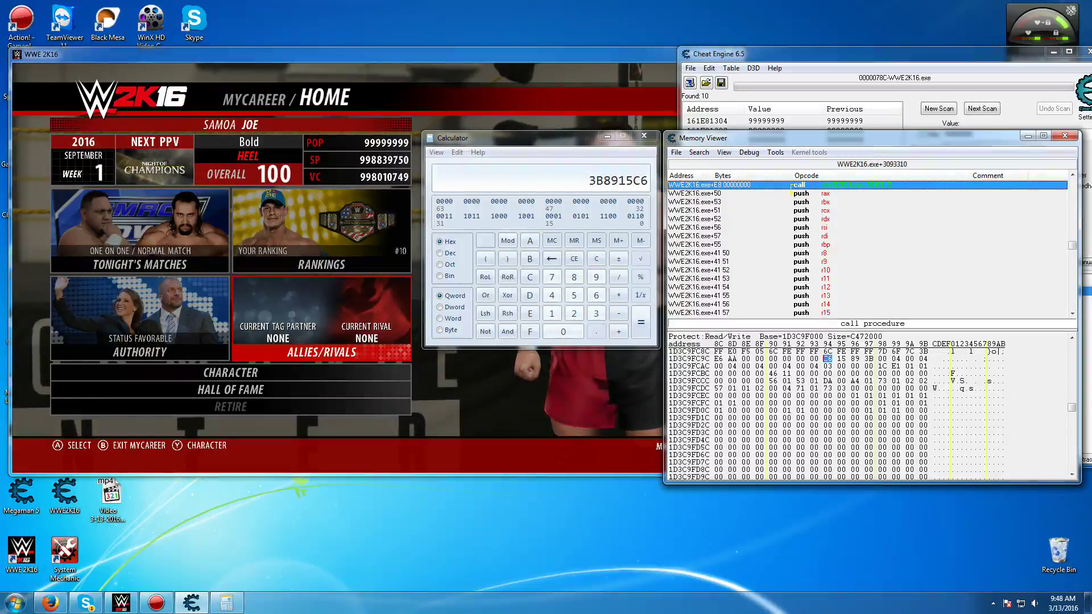
{"action": "left_click", "coordinate": [597, 263]}
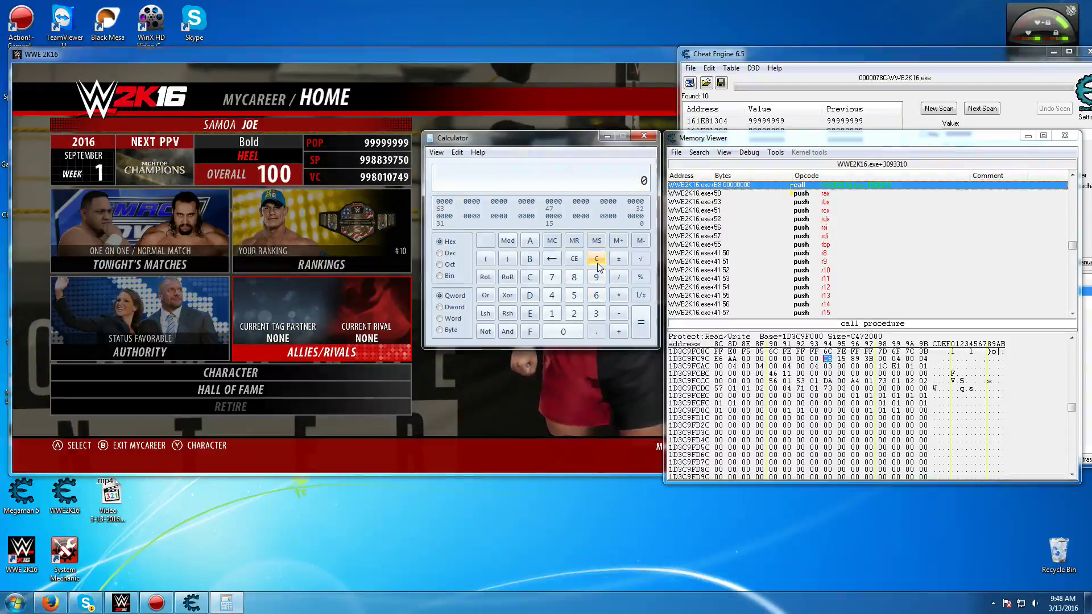
{"action": "left_click", "coordinate": [595, 278]}
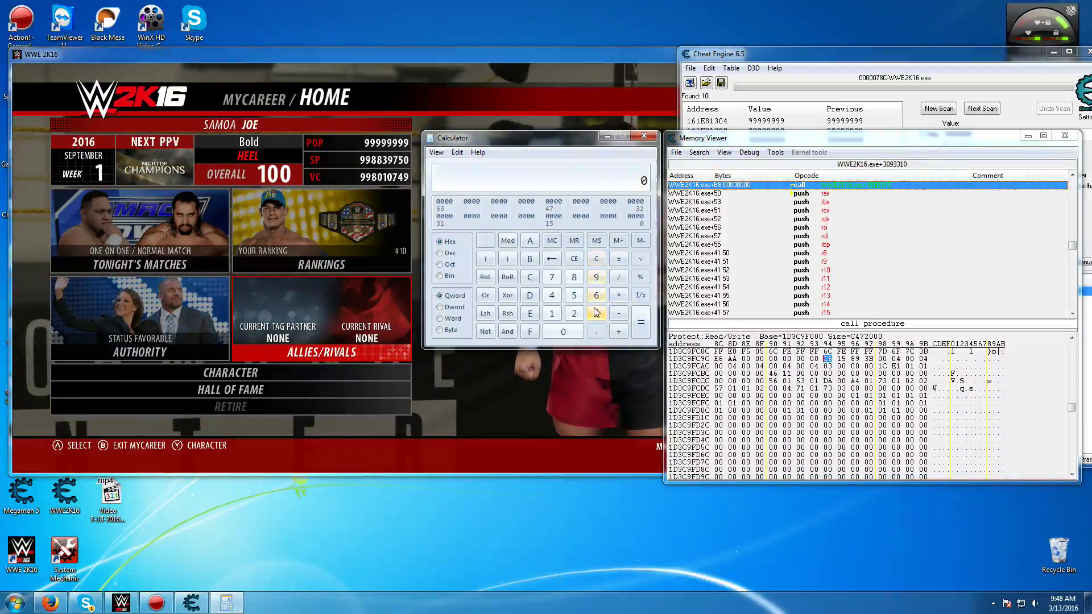
{"action": "left_click", "coordinate": [596, 278]}
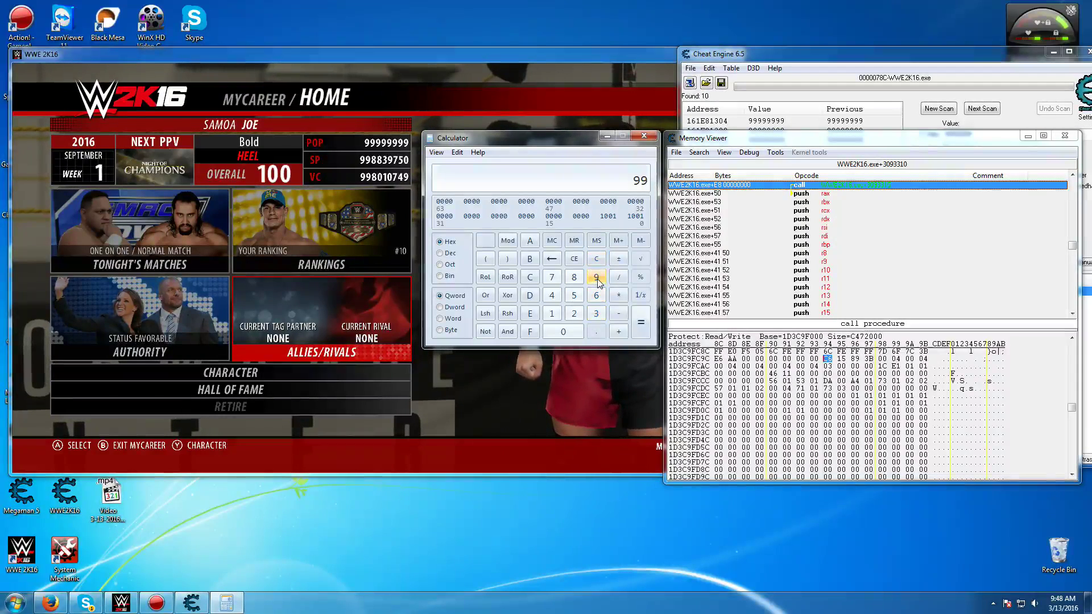
{"action": "left_click", "coordinate": [577, 278]}
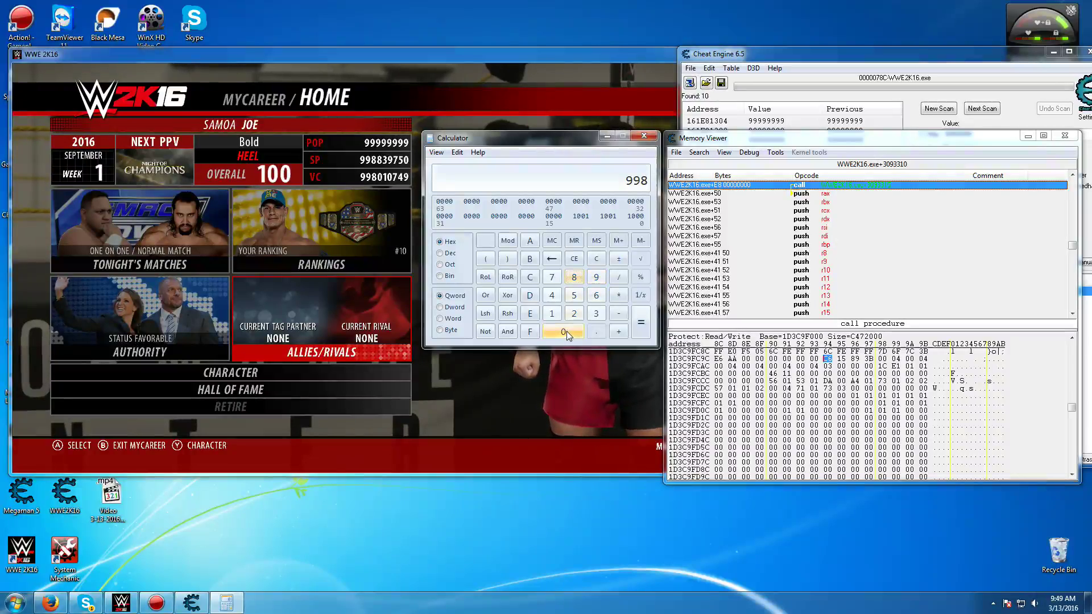
{"action": "left_click", "coordinate": [567, 332]}
{"action": "left_click", "coordinate": [552, 313]}
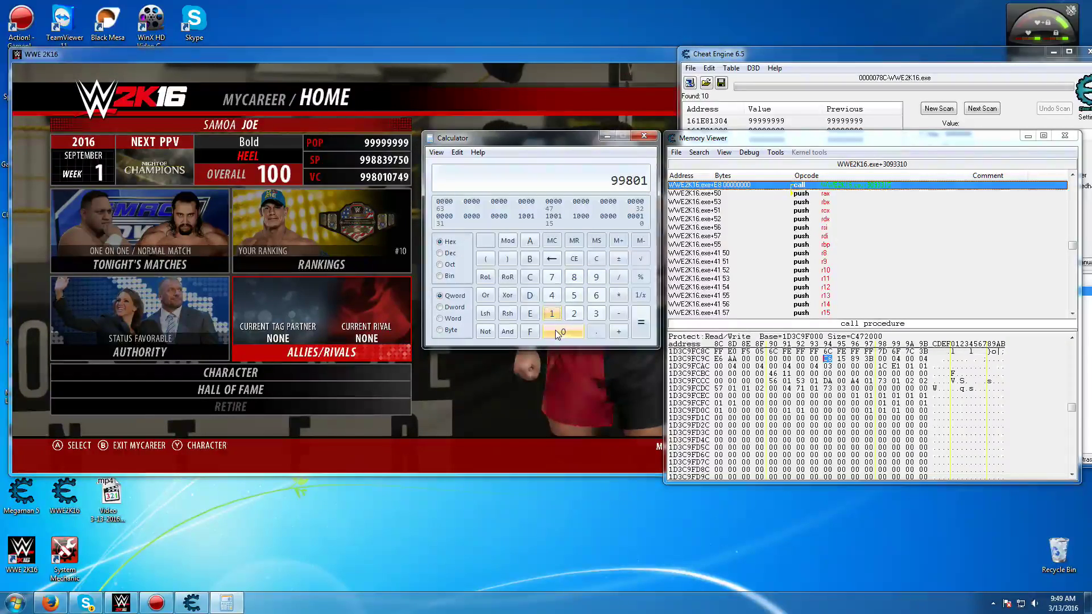
{"action": "left_click", "coordinate": [556, 332]}
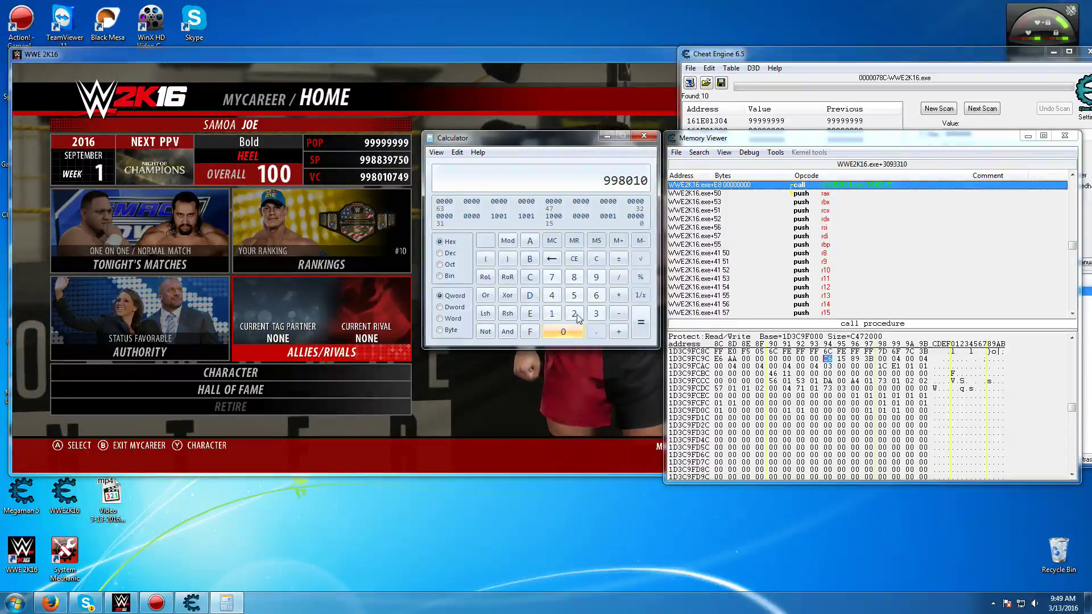
{"action": "left_click", "coordinate": [551, 276]}
{"action": "left_click", "coordinate": [552, 295]}
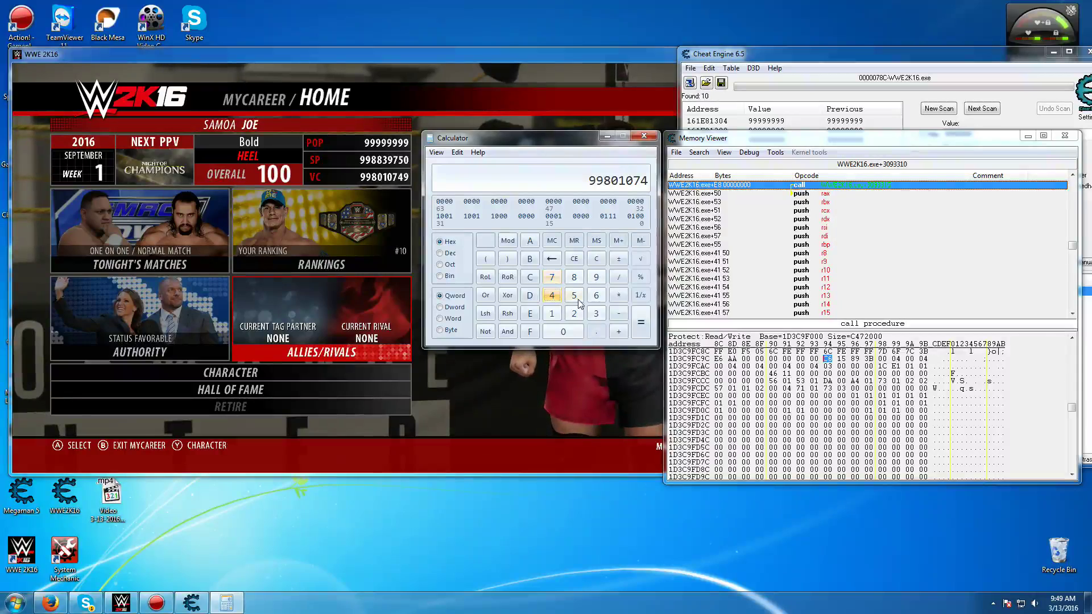
{"action": "left_click", "coordinate": [596, 277]}
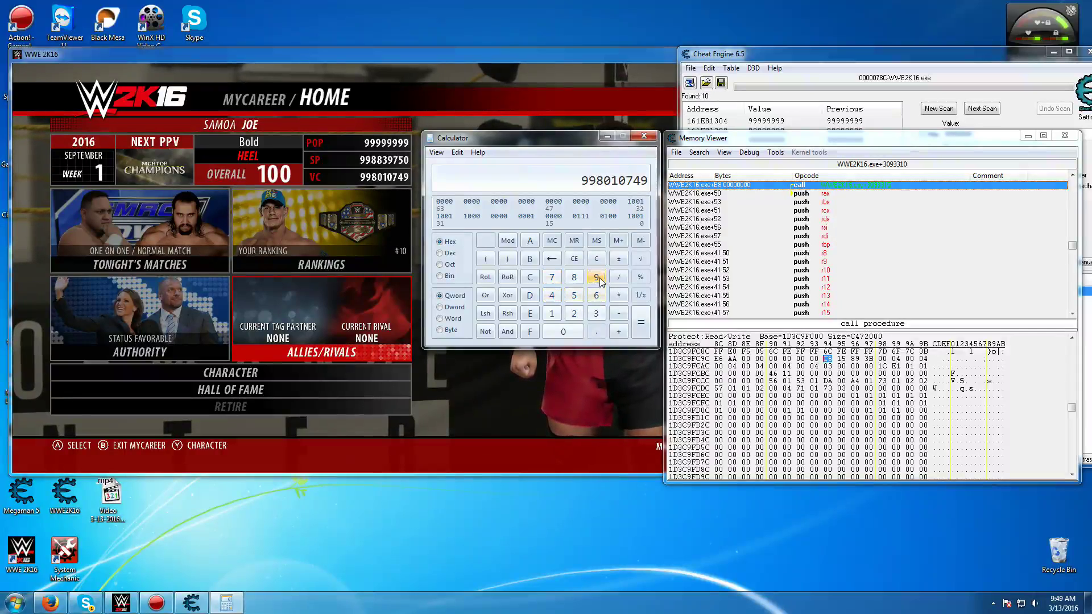
- Convert the game's VC amount, decimal 998010749, to hexadecimal in Calculator
{"action": "left_click", "coordinate": [441, 253]}
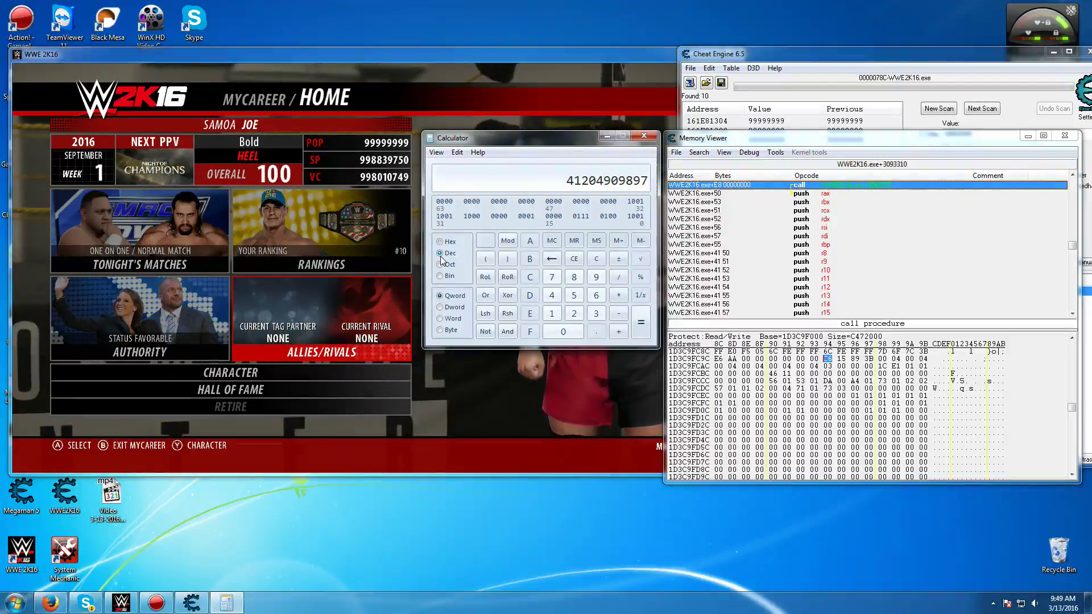
{"action": "left_click", "coordinate": [596, 260]}
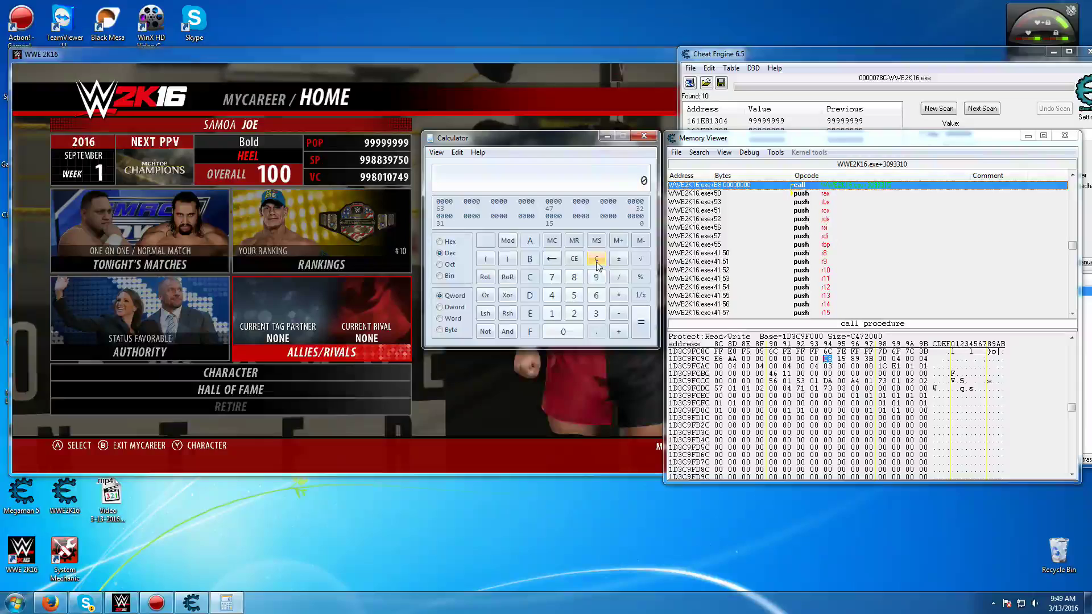
{"action": "left_click", "coordinate": [596, 278]}
{"action": "left_click", "coordinate": [596, 278]}
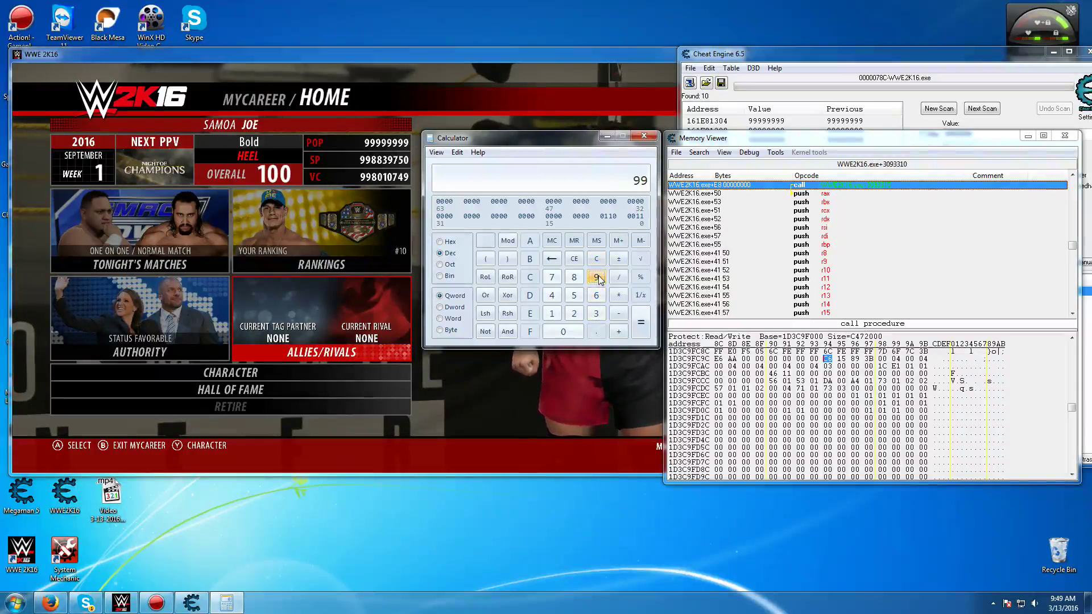
{"action": "left_click", "coordinate": [573, 278]}
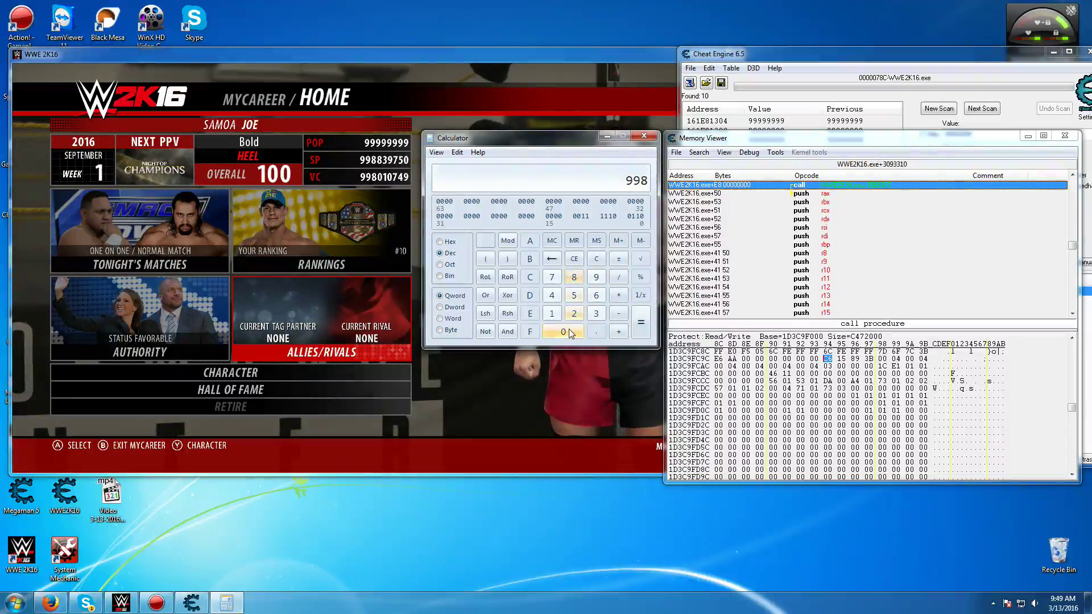
{"action": "left_click", "coordinate": [565, 331]}
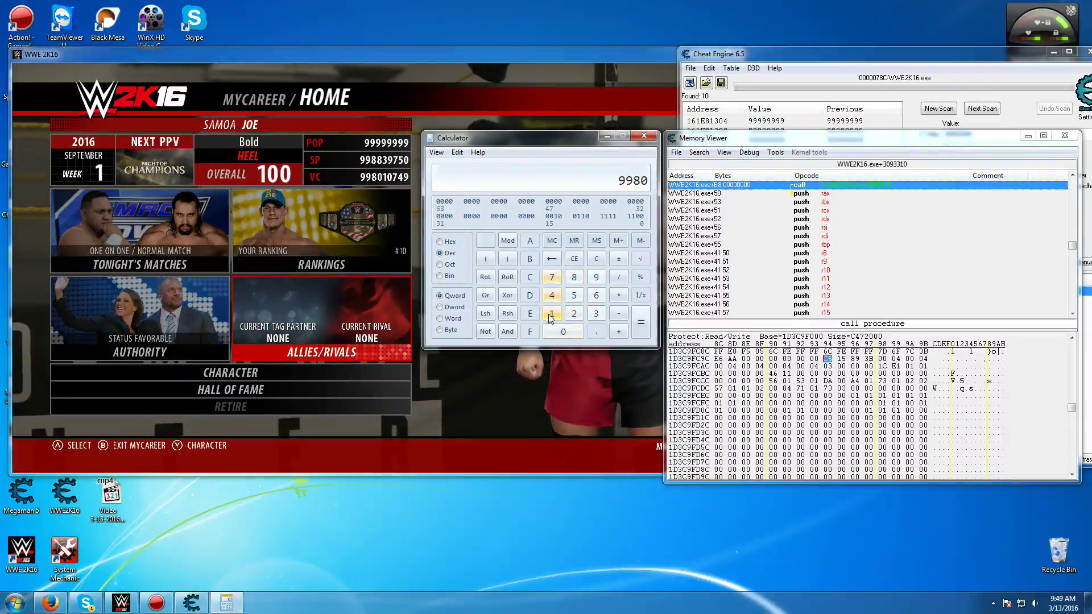
{"action": "left_click", "coordinate": [551, 314]}
{"action": "left_click", "coordinate": [561, 331]}
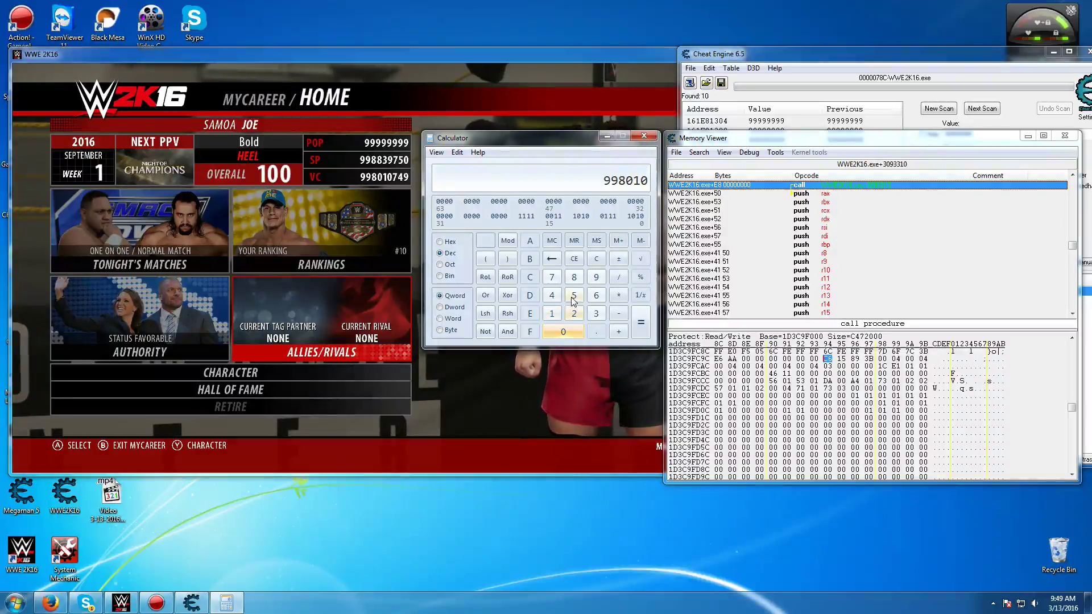
{"action": "left_click", "coordinate": [551, 277]}
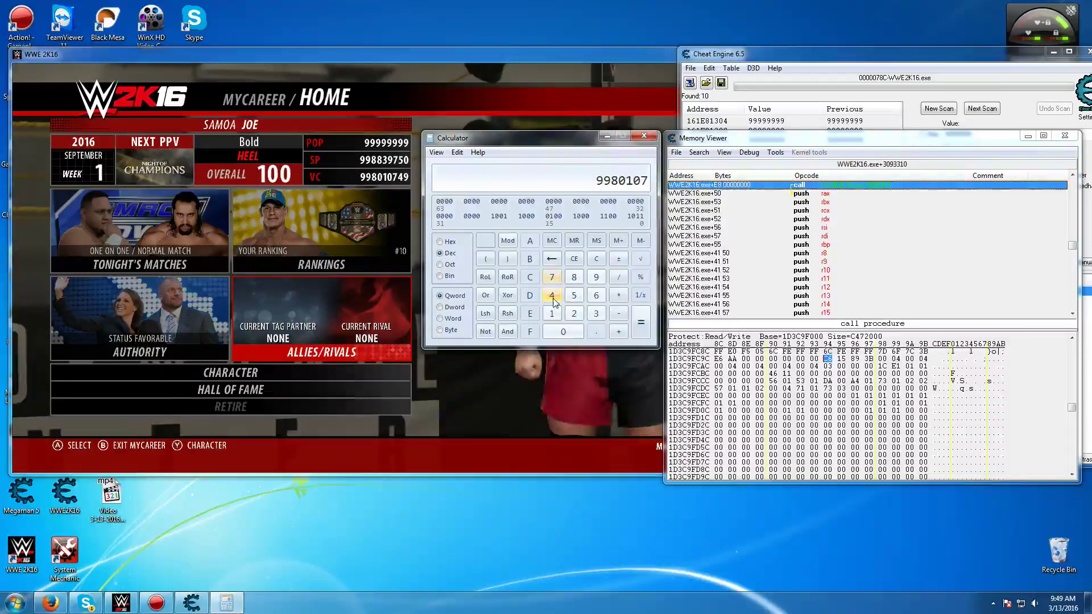
{"action": "left_click", "coordinate": [552, 295]}
{"action": "left_click", "coordinate": [597, 277]}
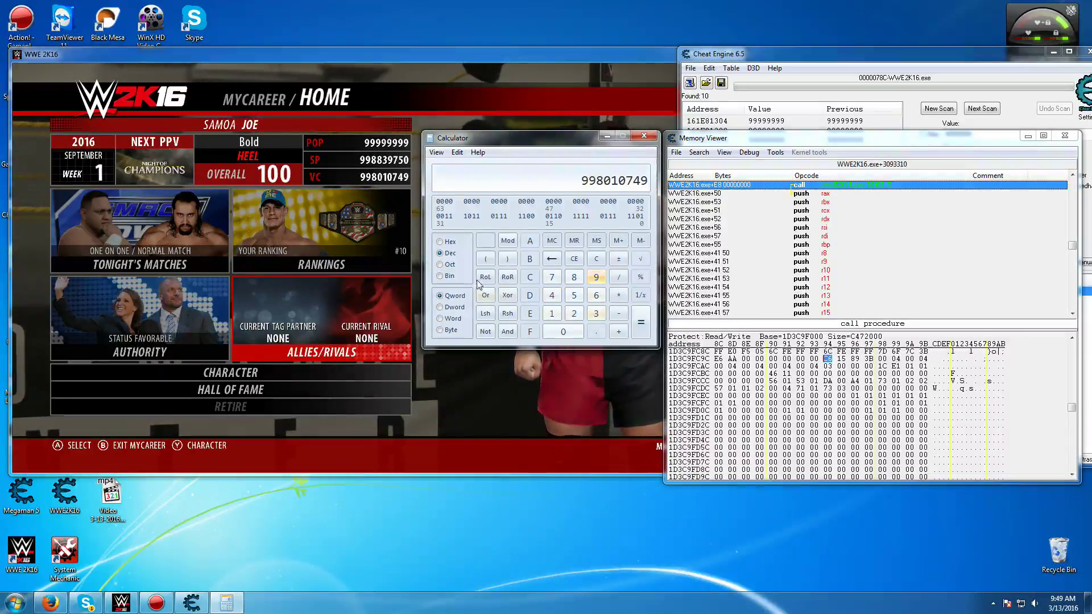
{"action": "left_click", "coordinate": [440, 243]}
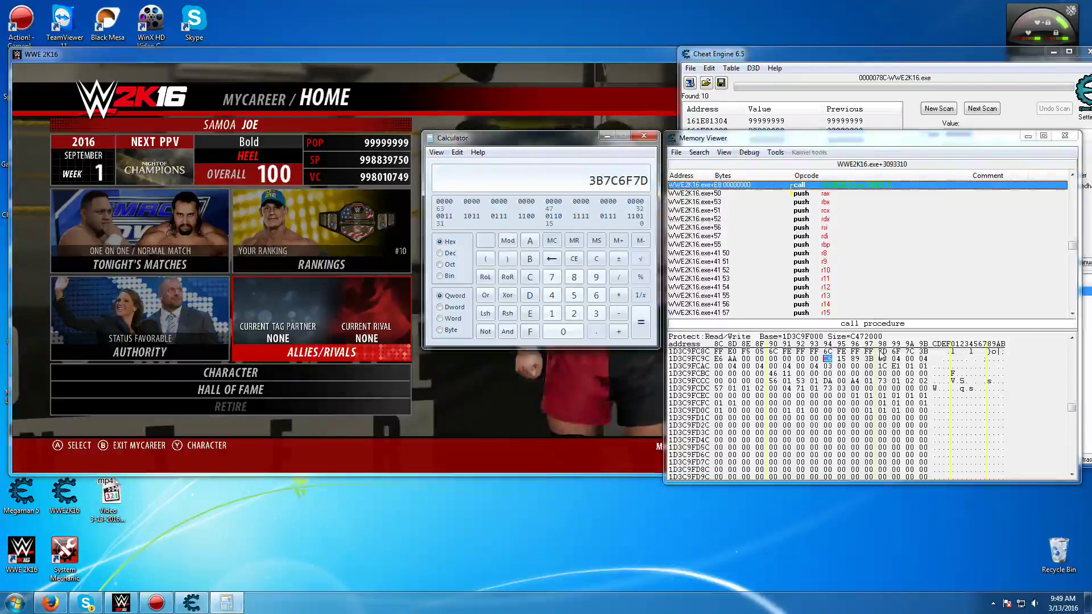
- Add the address of the 7D byte that starts the VC value, 1D3C9FC98, as type 4 Bytes, and close Calculator and Memory Viewer
{"action": "left_click", "coordinate": [881, 351]}
{"action": "right_click", "coordinate": [881, 354]}
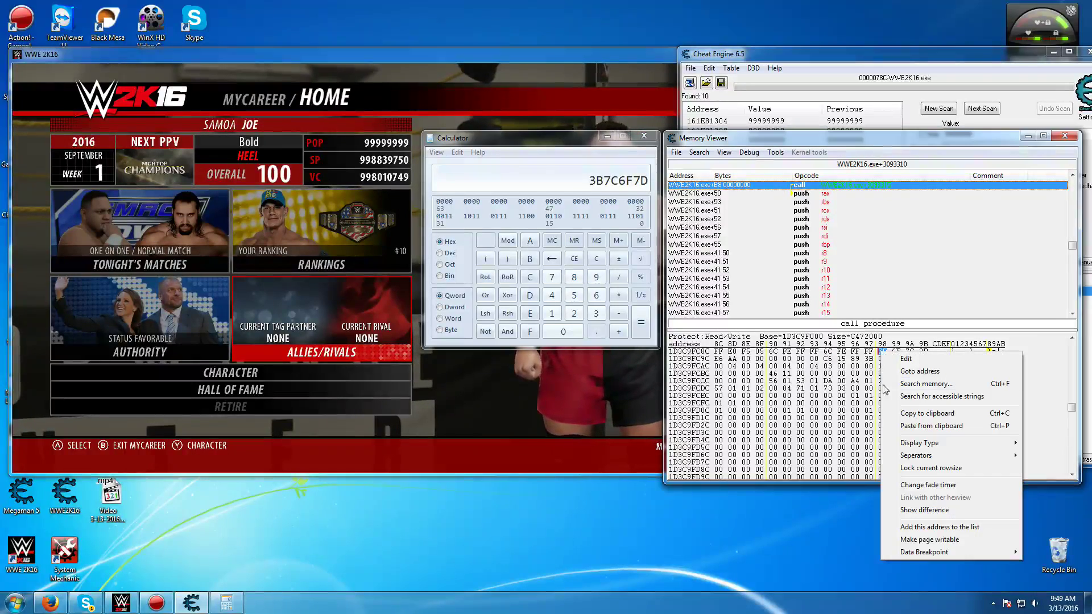
{"action": "left_click", "coordinate": [930, 528]}
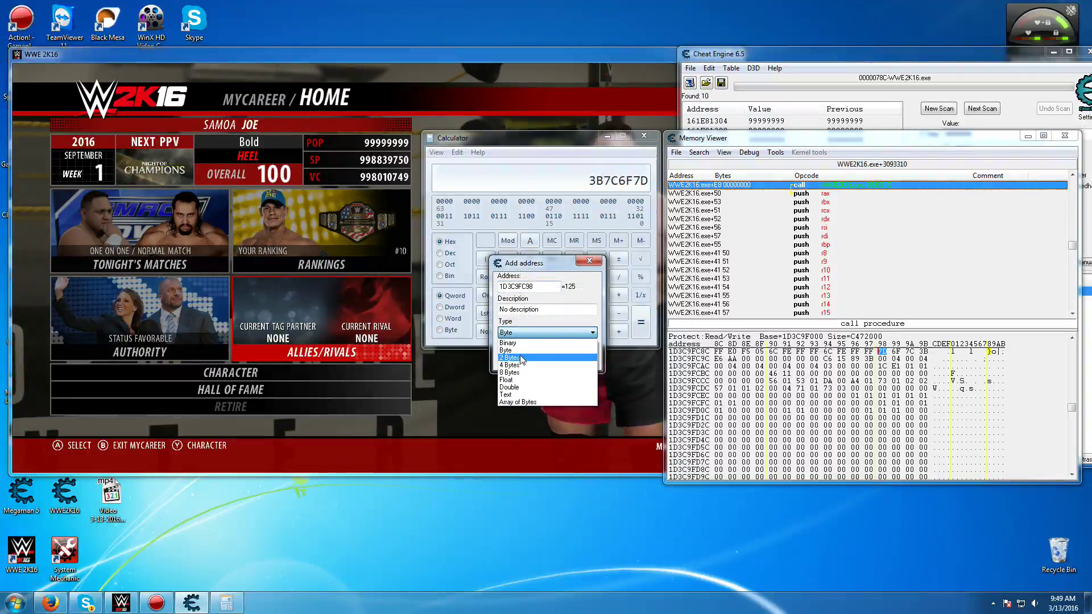
{"action": "left_click", "coordinate": [520, 360]}
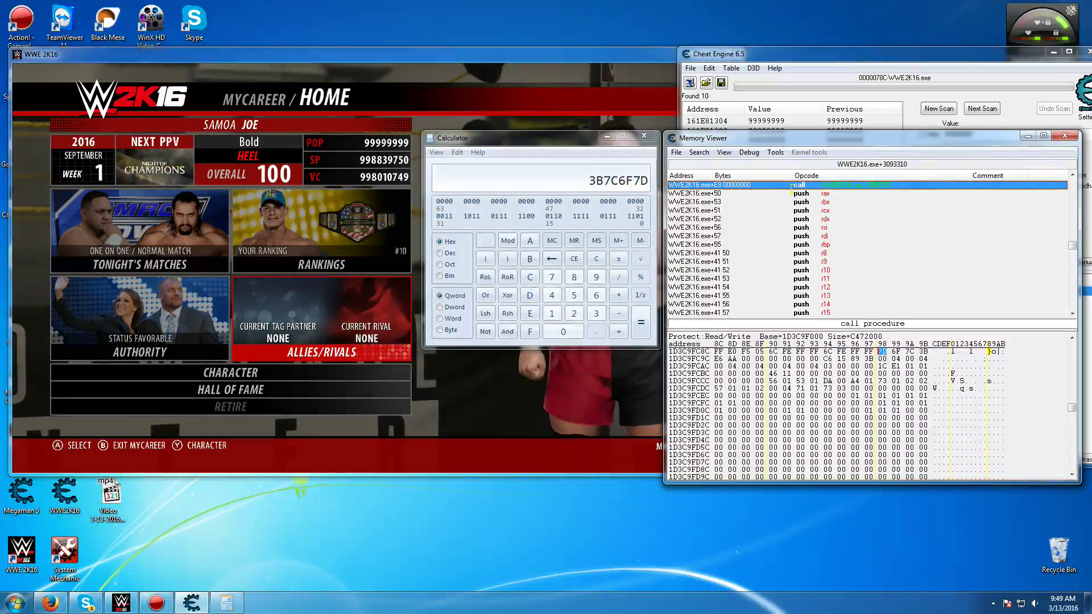
{"action": "left_click", "coordinate": [644, 138]}
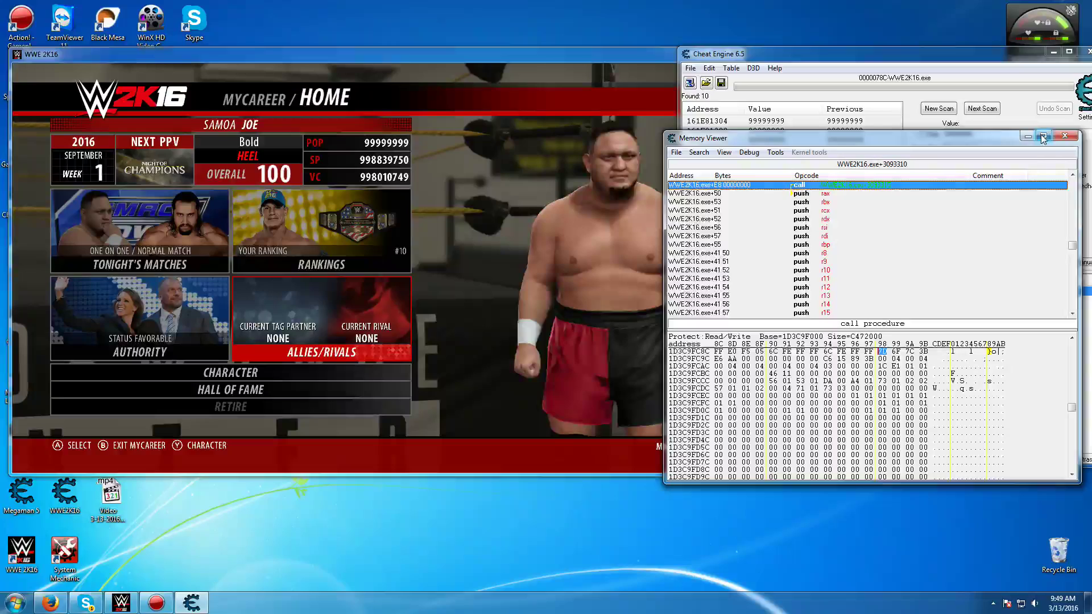
{"action": "left_click", "coordinate": [1066, 136]}
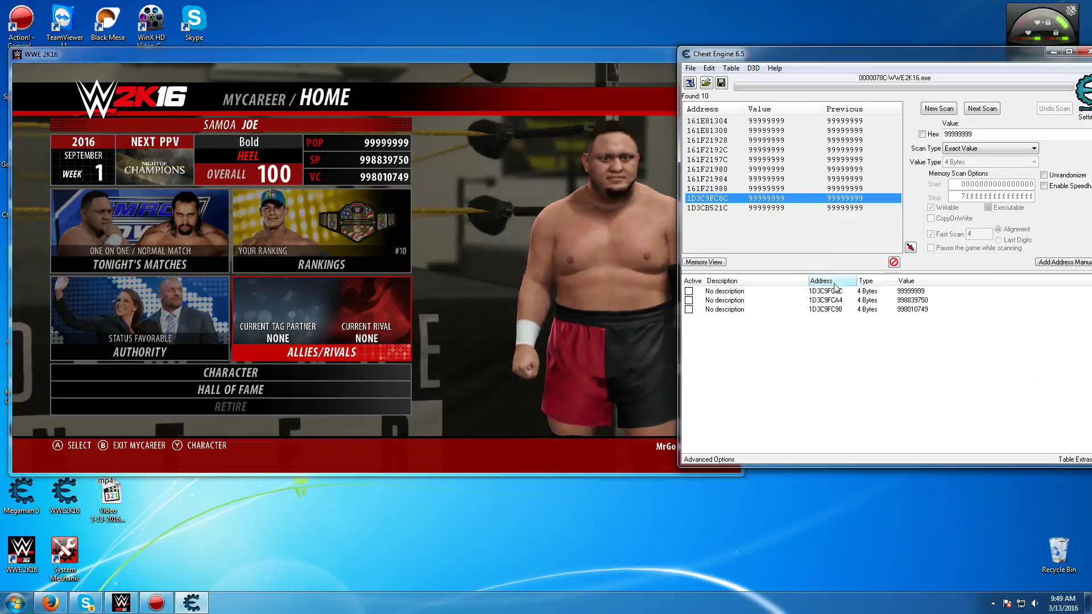
- Set the value of the POP entry, address 1D3C9FC8C, to 999 in the address list
{"action": "left_click", "coordinate": [910, 291]}
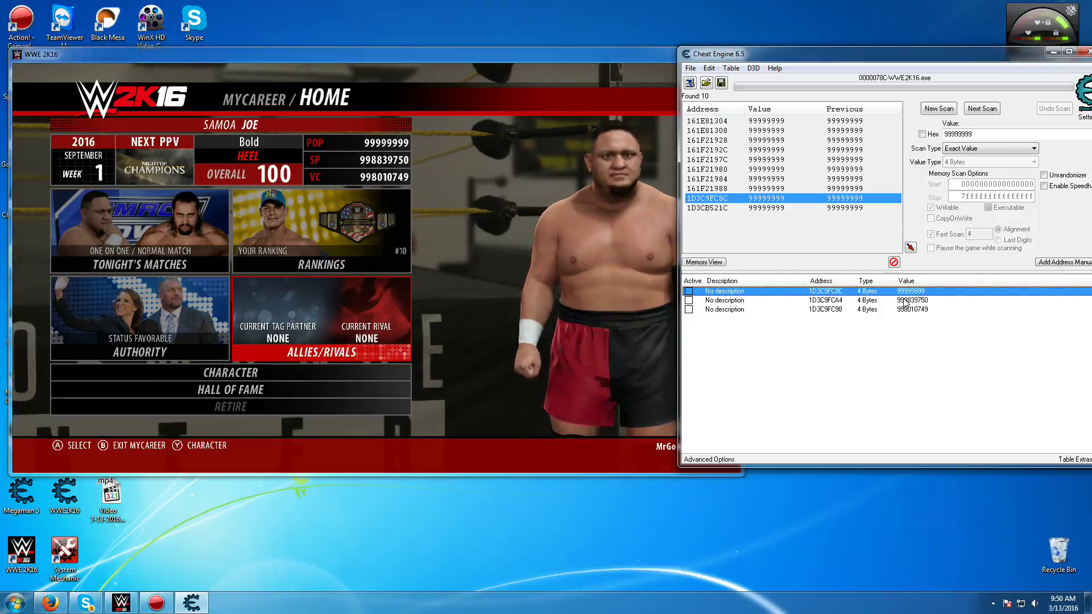
{"action": "left_click", "coordinate": [920, 300]}
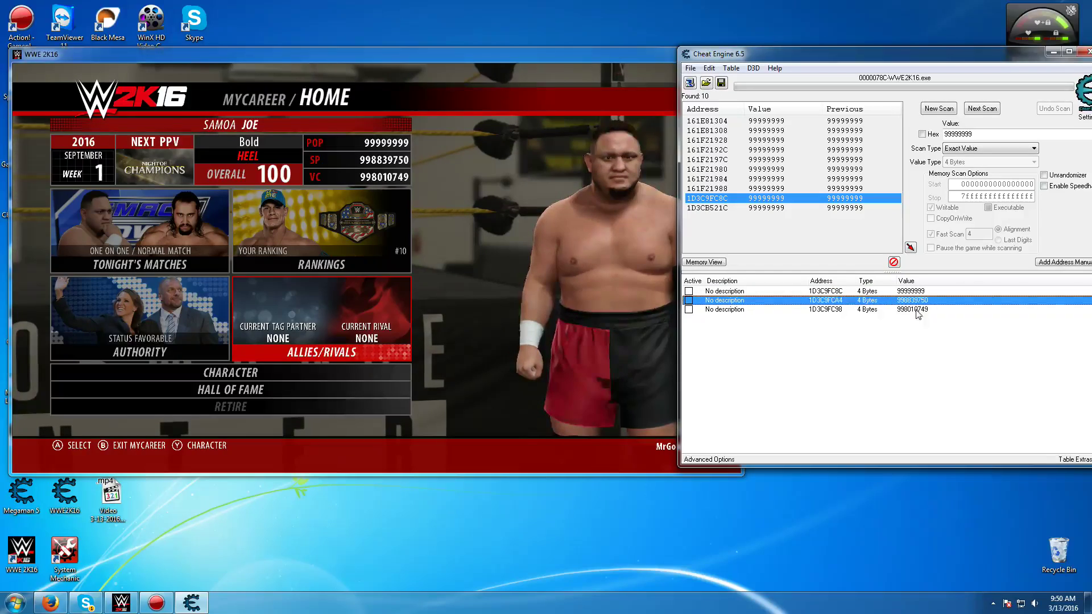
{"action": "left_click", "coordinate": [923, 308]}
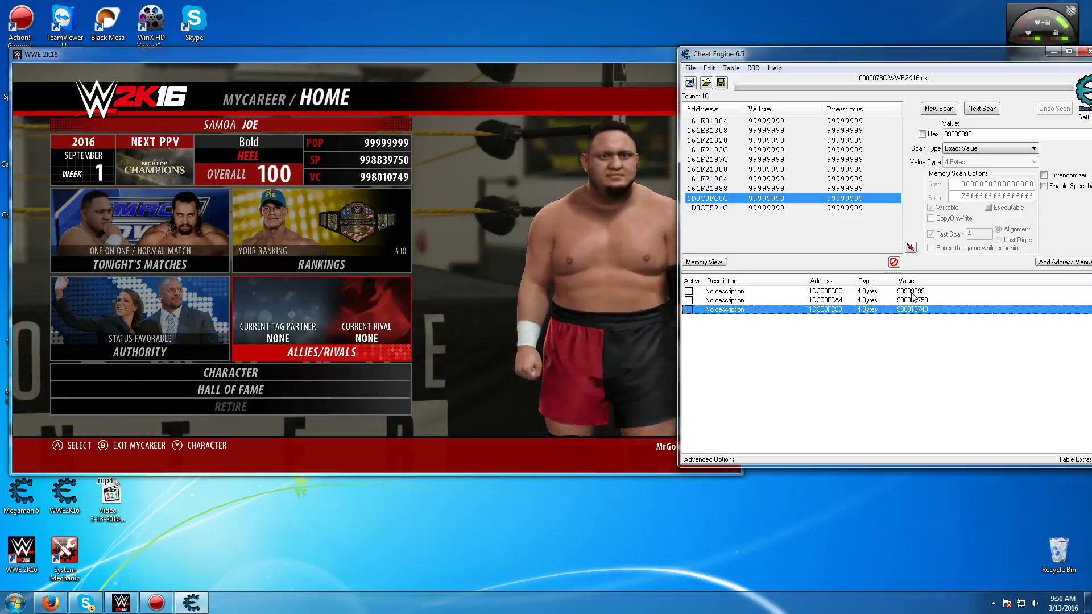
{"action": "double_click", "coordinate": [912, 291]}
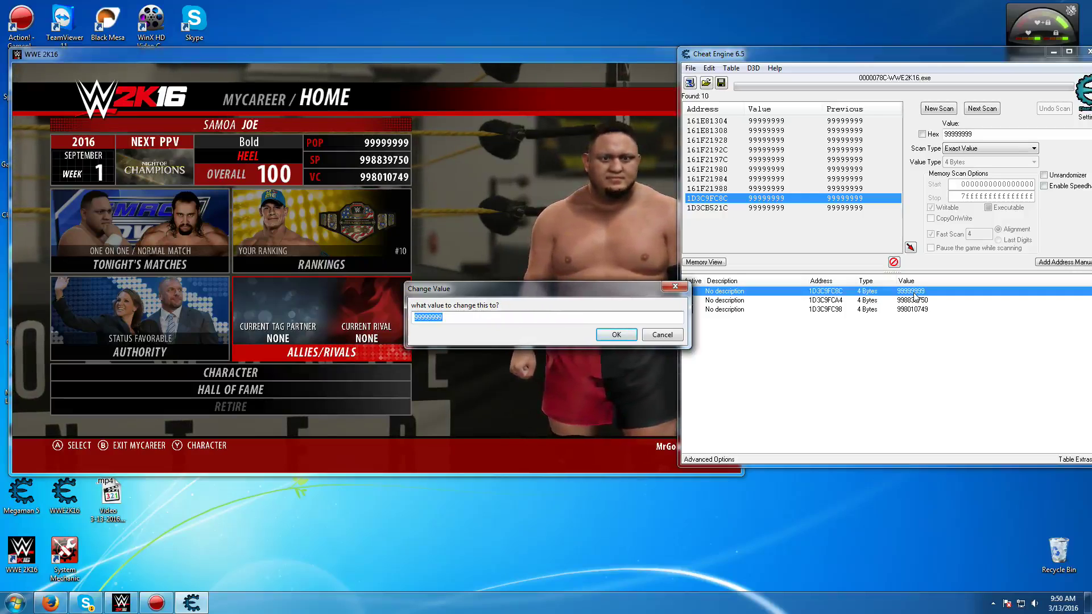
{"action": "type", "text": "999"}
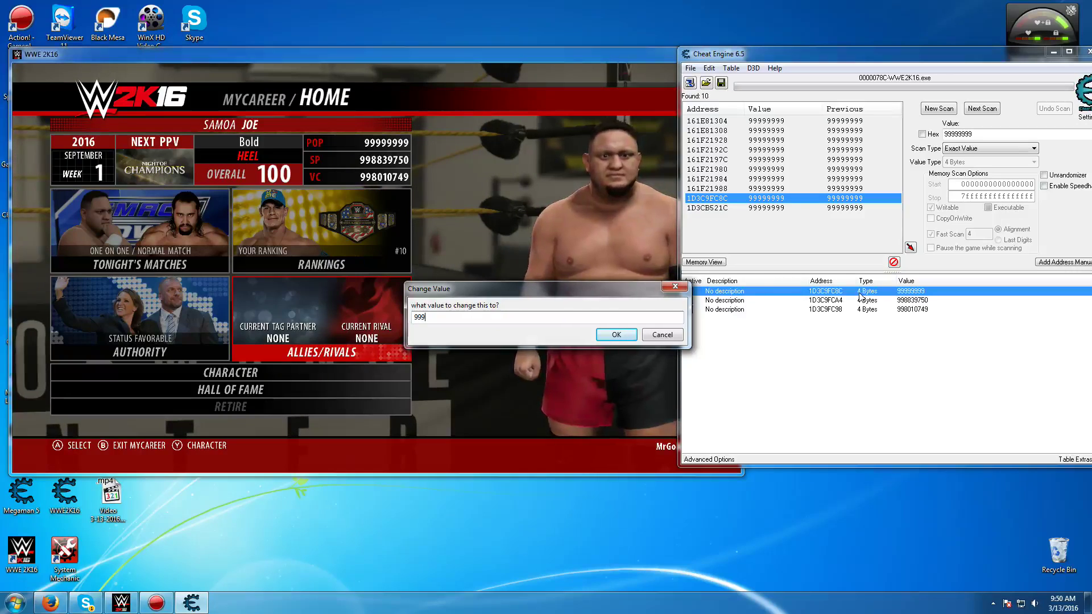
{"action": "left_click", "coordinate": [617, 334]}
- Set the SP entry, 1D3C9FCA4, and the VC entry, 1D3C9FC98, to 999
{"action": "double_click", "coordinate": [912, 300]}
{"action": "type", "text": "999"}
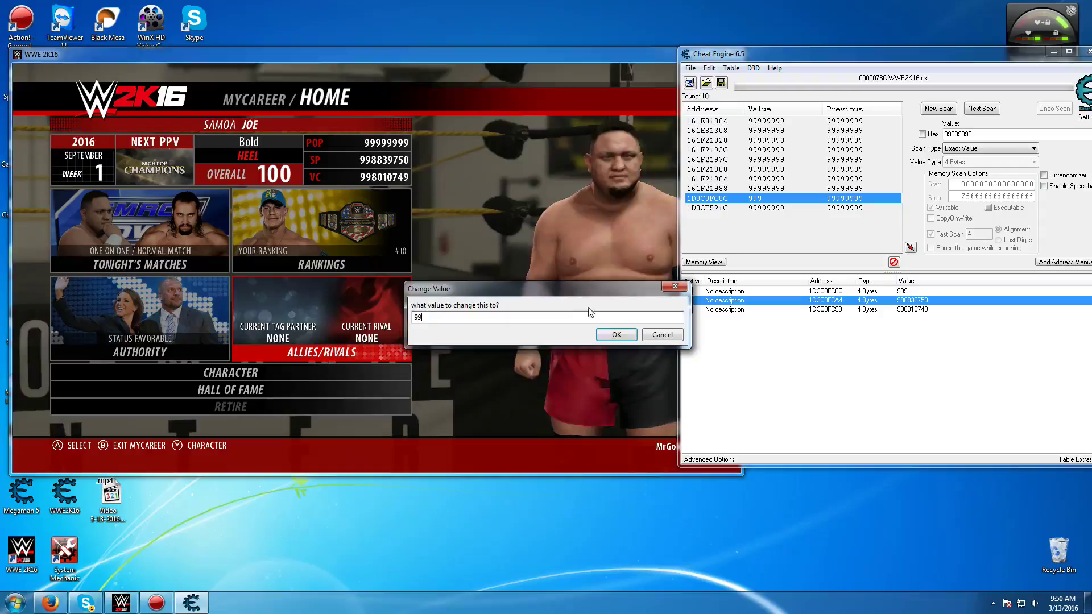
{"action": "left_click", "coordinate": [609, 336]}
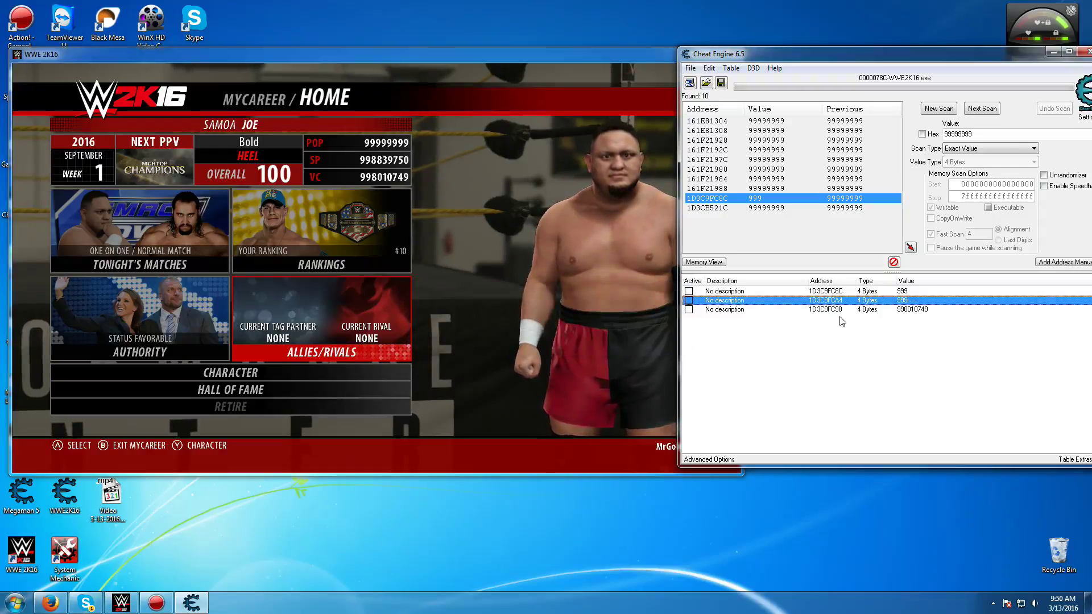
{"action": "double_click", "coordinate": [910, 309]}
{"action": "type", "text": "999"}
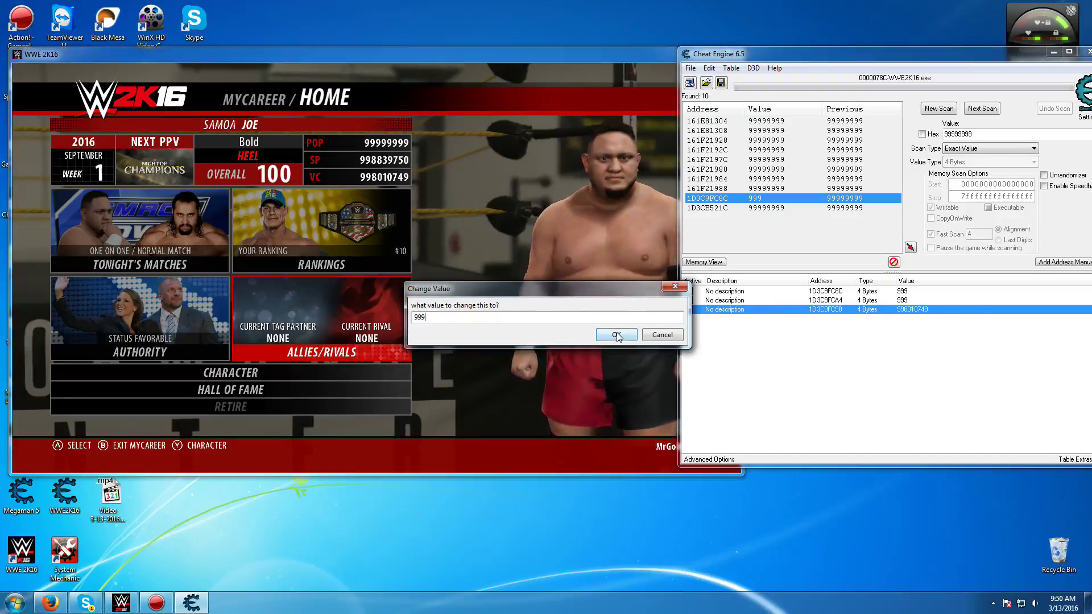
{"action": "left_click", "coordinate": [616, 335]}
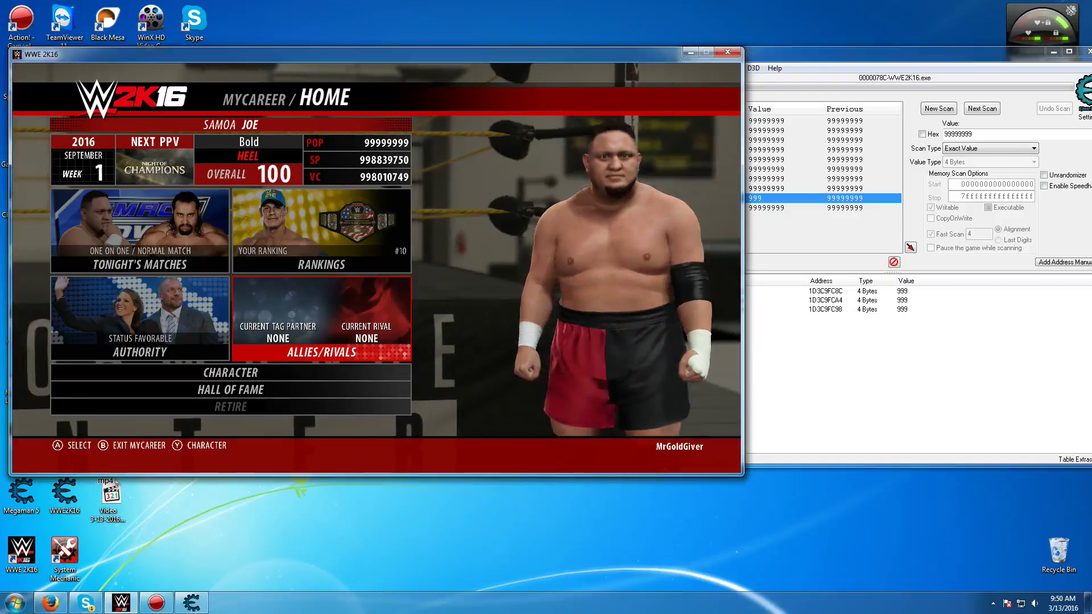
- Switch to WWE 2K16 and open the Character screen to check the POP, SP and VC amounts
{"action": "key", "text": "alt+Tab"}
{"action": "key", "text": "Down"}
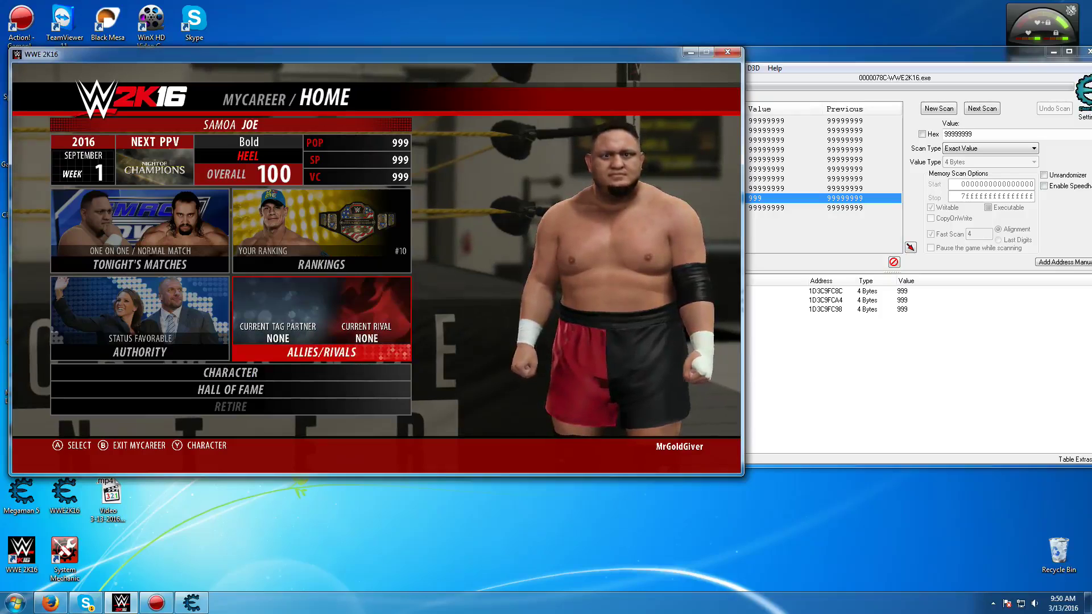
{"action": "key", "text": "Return"}
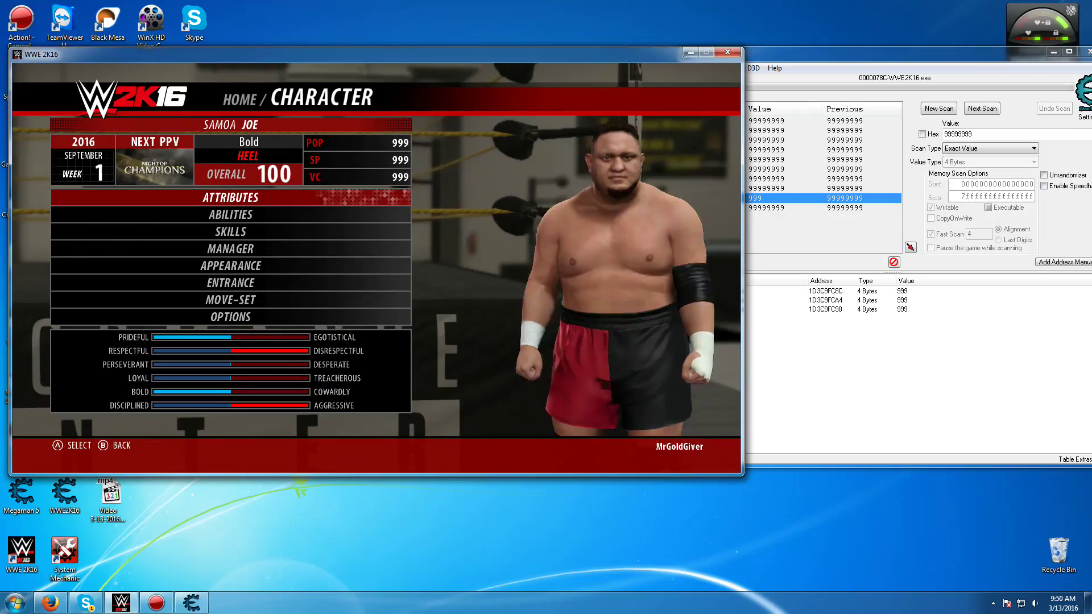